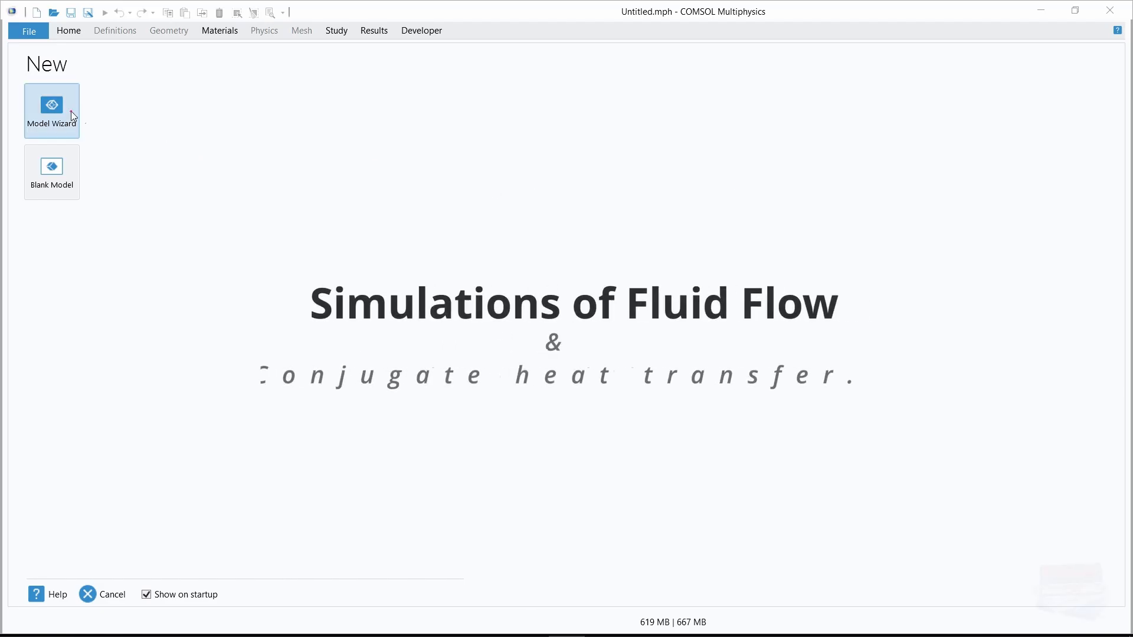
# Step: Start a 3D model with the wizard and add the Conjugate Heat Transfer, Laminar Flow physics interface
pyautogui.click(56, 109)
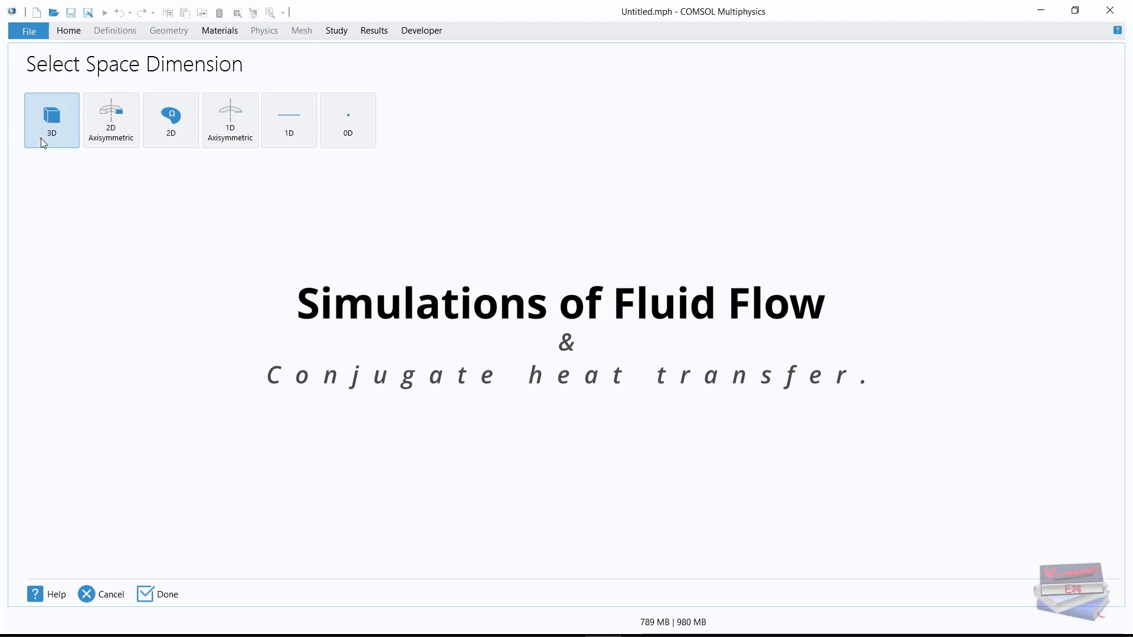
pyautogui.click(43, 125)
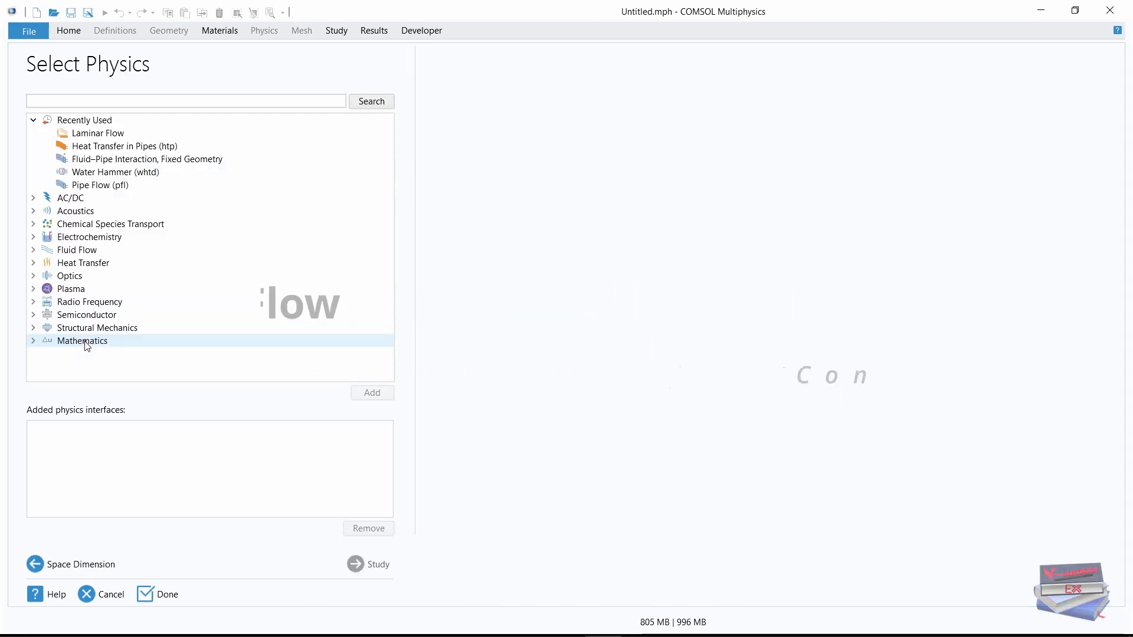
pyautogui.click(33, 263)
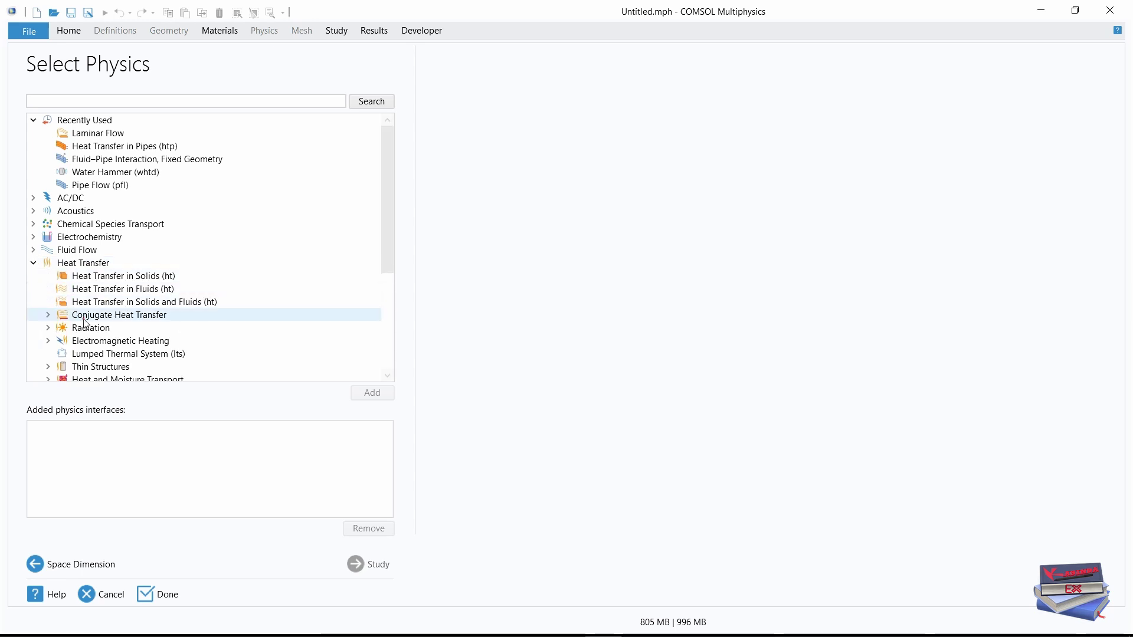
pyautogui.click(48, 315)
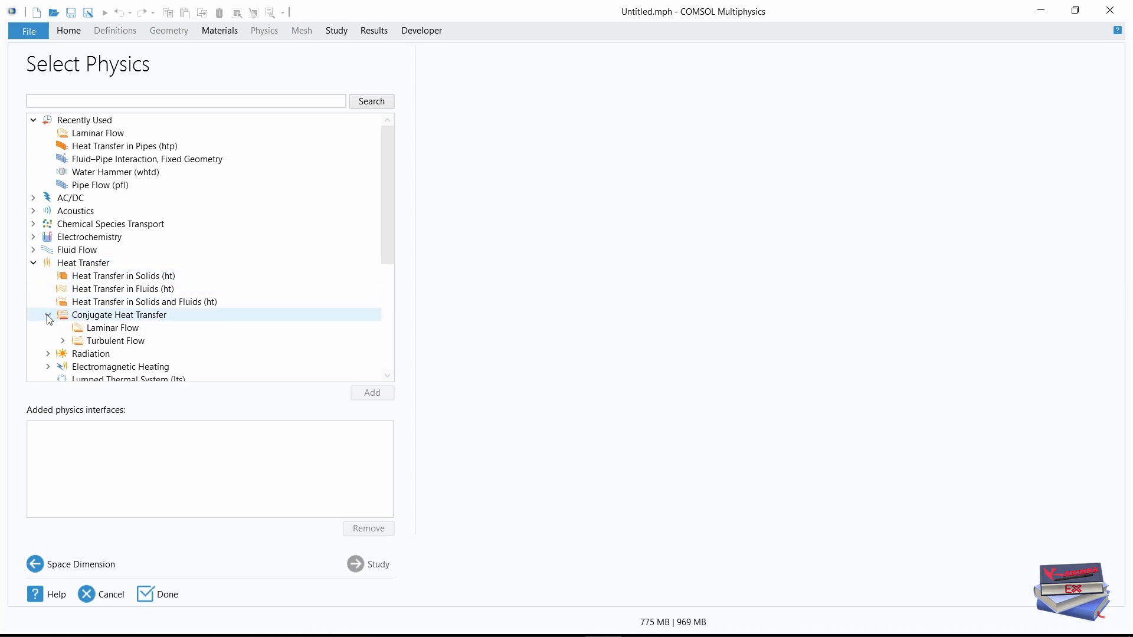
pyautogui.click(91, 328)
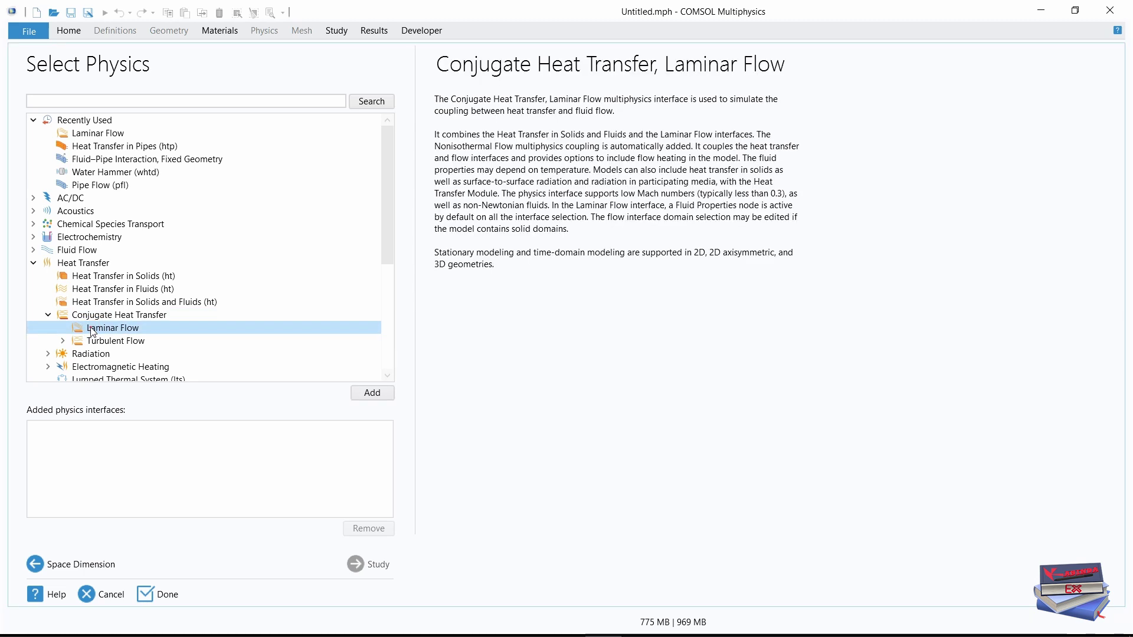
pyautogui.click(380, 394)
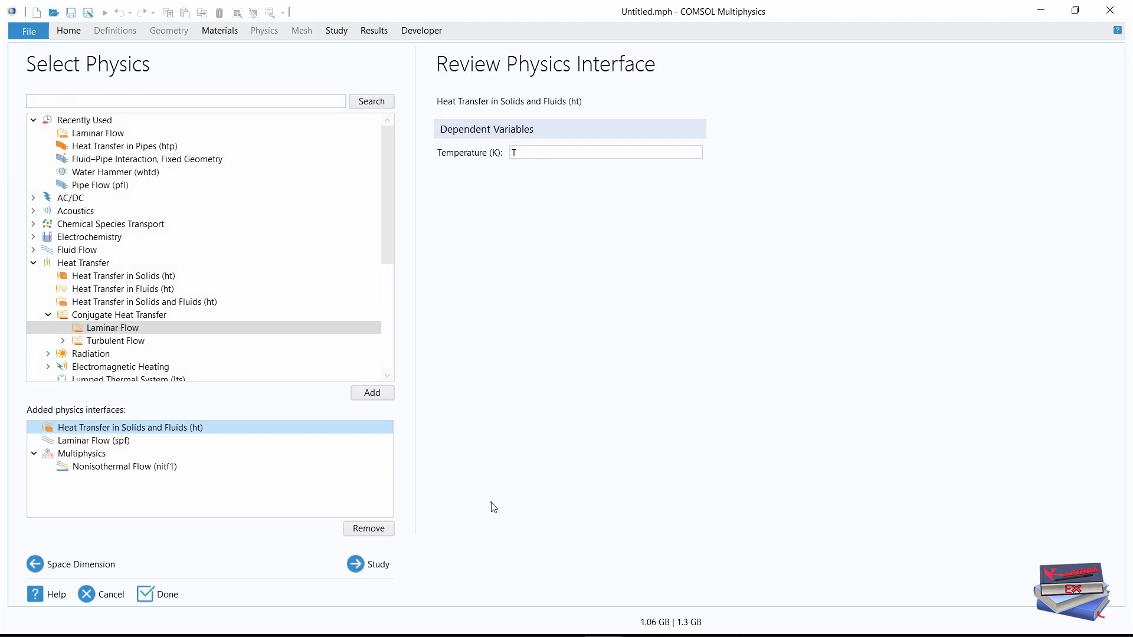
# Step: Choose a Stationary study and finish the model setup
pyautogui.click(367, 568)
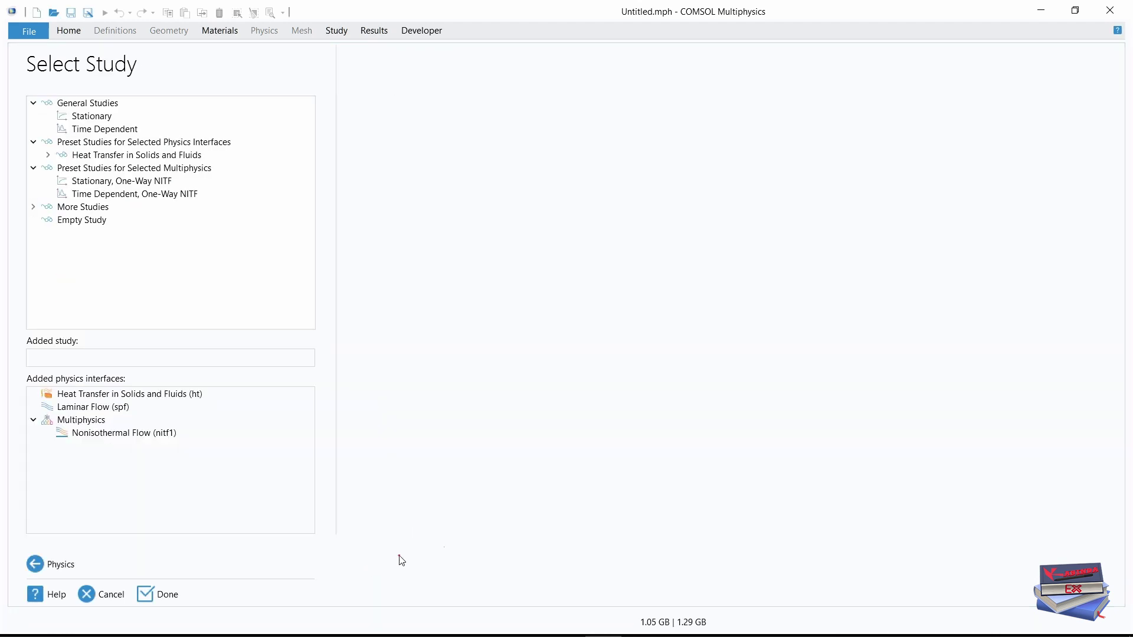
pyautogui.click(78, 120)
pyautogui.click(167, 594)
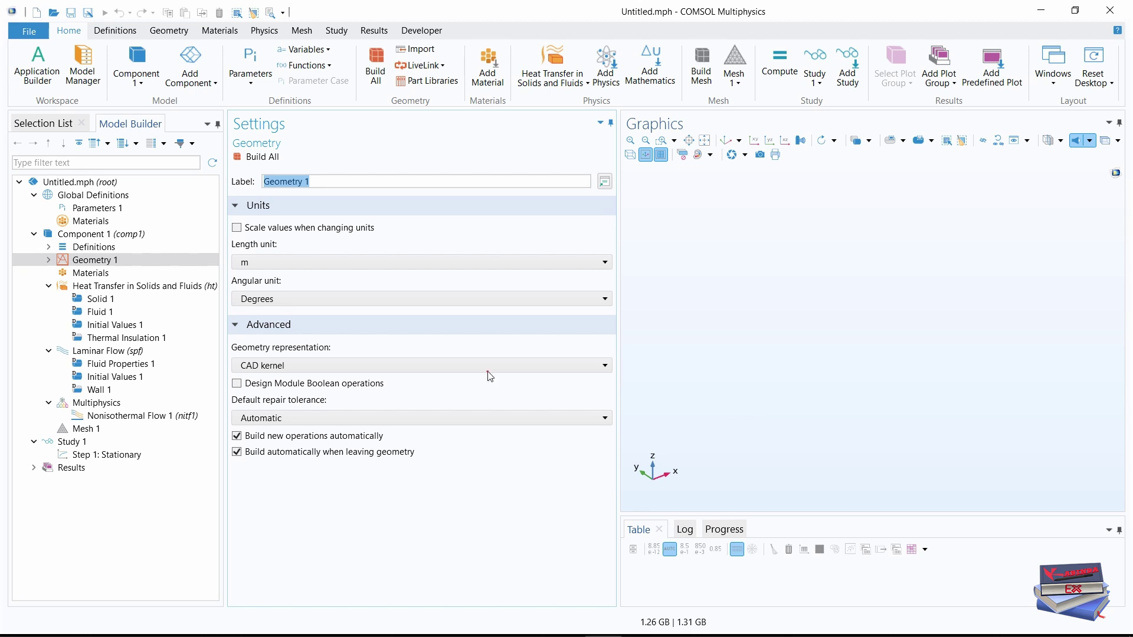
# Step: Insert the geometry sequence from heat_sink_geom_sequence.mph into Geometry 1 and build all its objects
pyautogui.rightClick(100, 261)
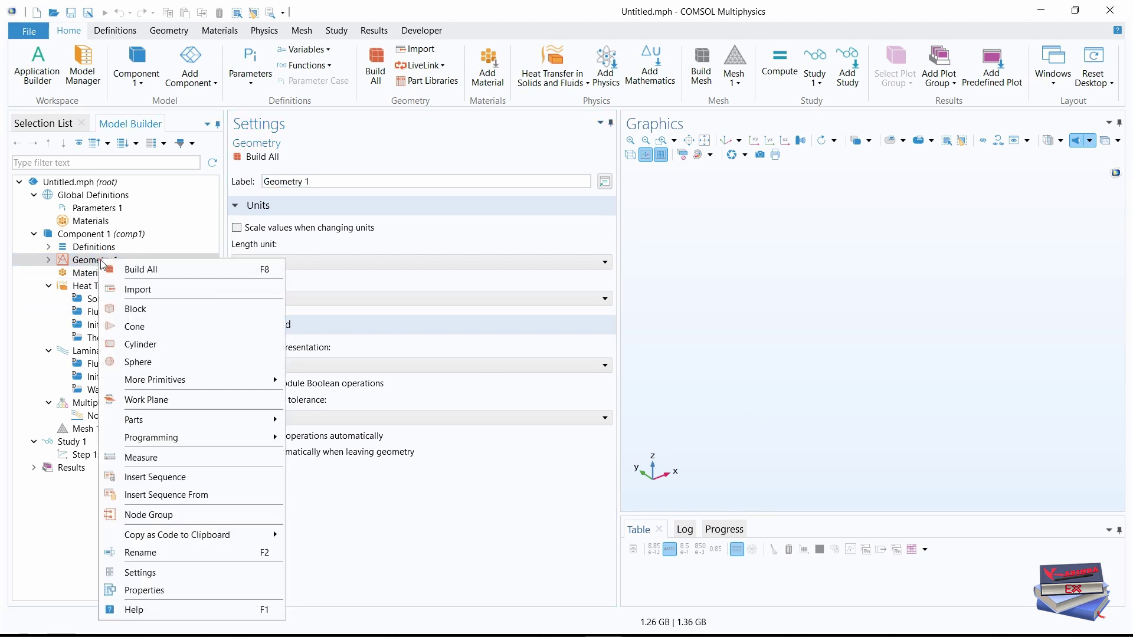
pyautogui.click(157, 484)
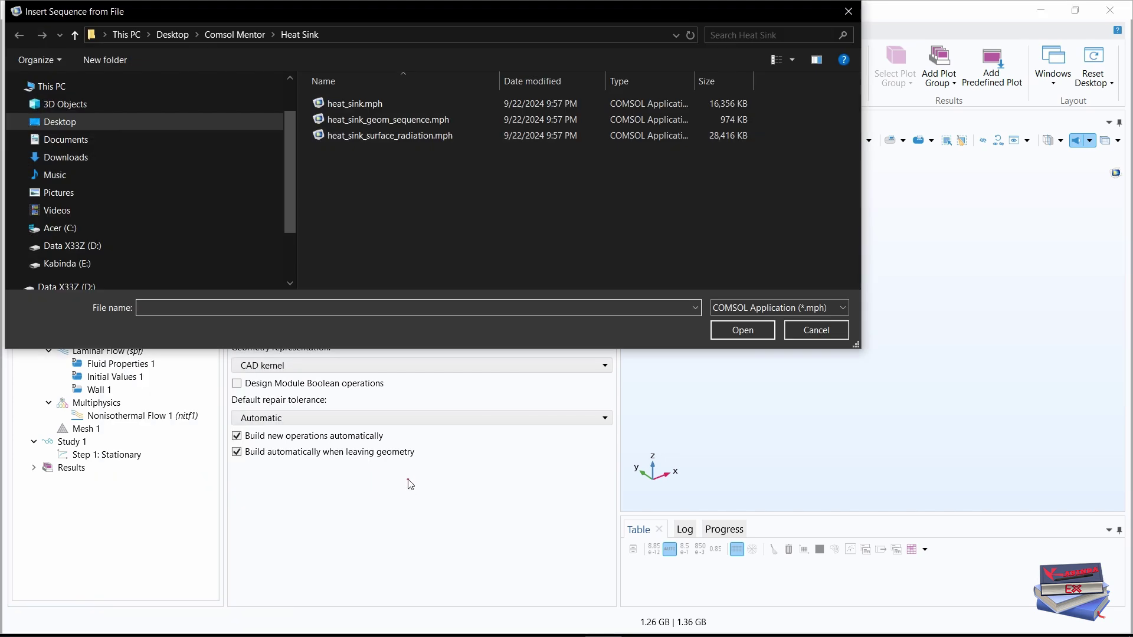
pyautogui.click(363, 123)
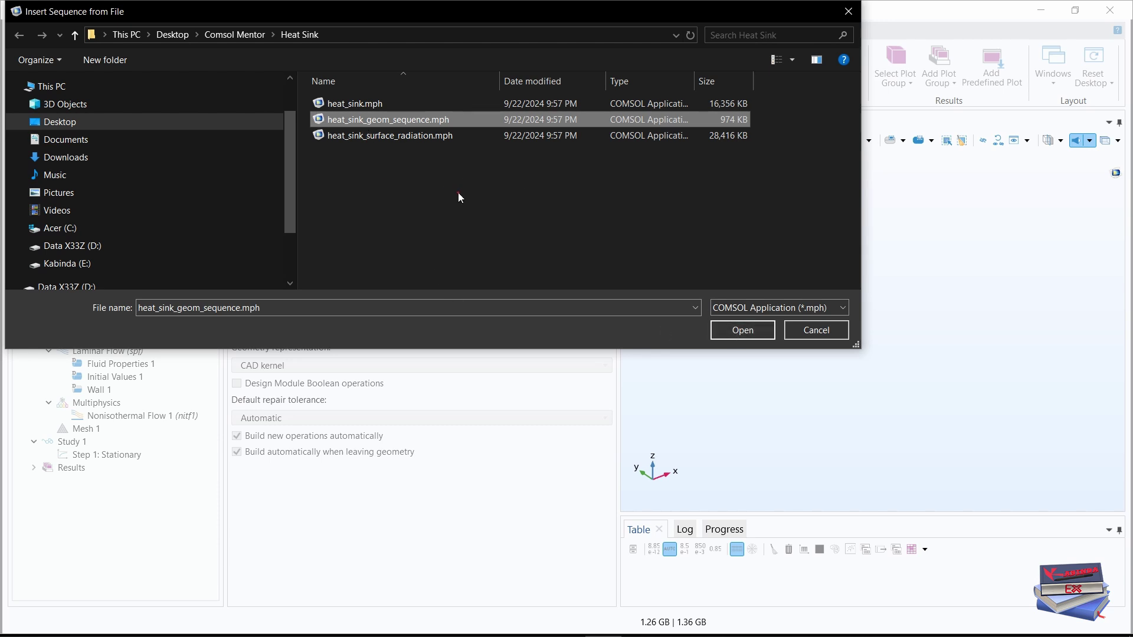
pyautogui.click(741, 331)
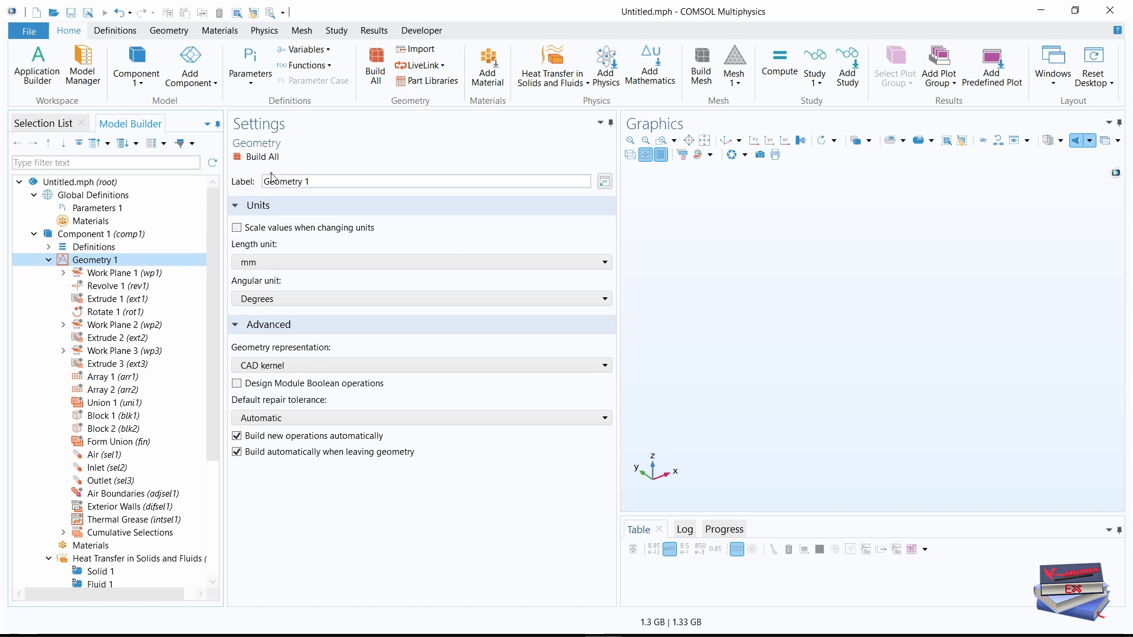
pyautogui.click(249, 161)
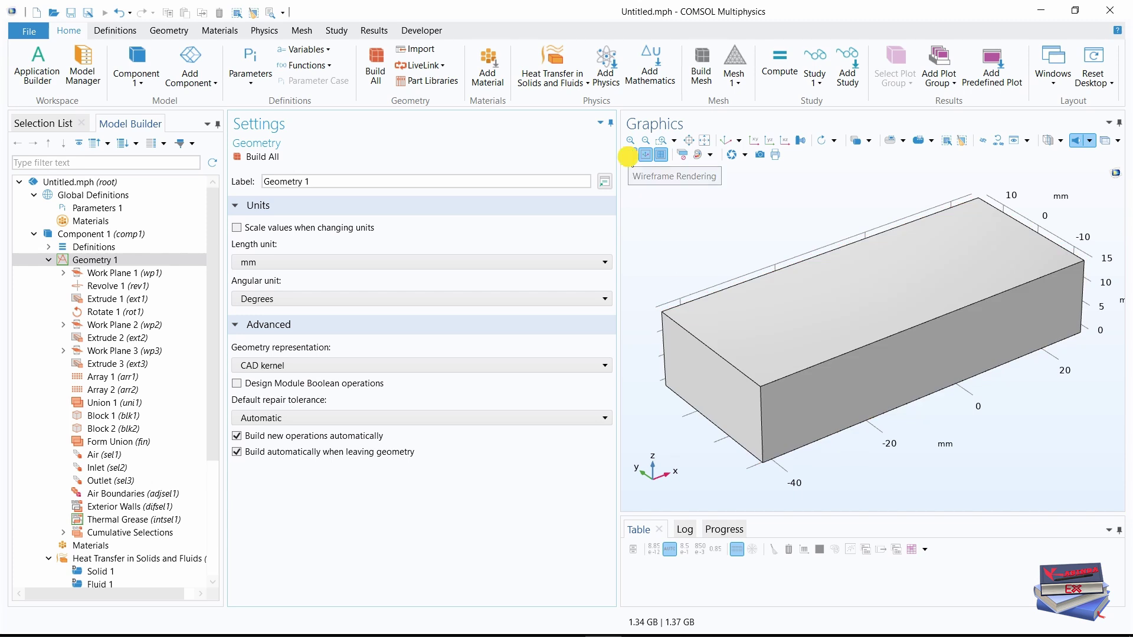
# Step: Compare the wireframe and transparent displays of the heat sink geometry, leaving wireframe rendering on
pyautogui.click(630, 157)
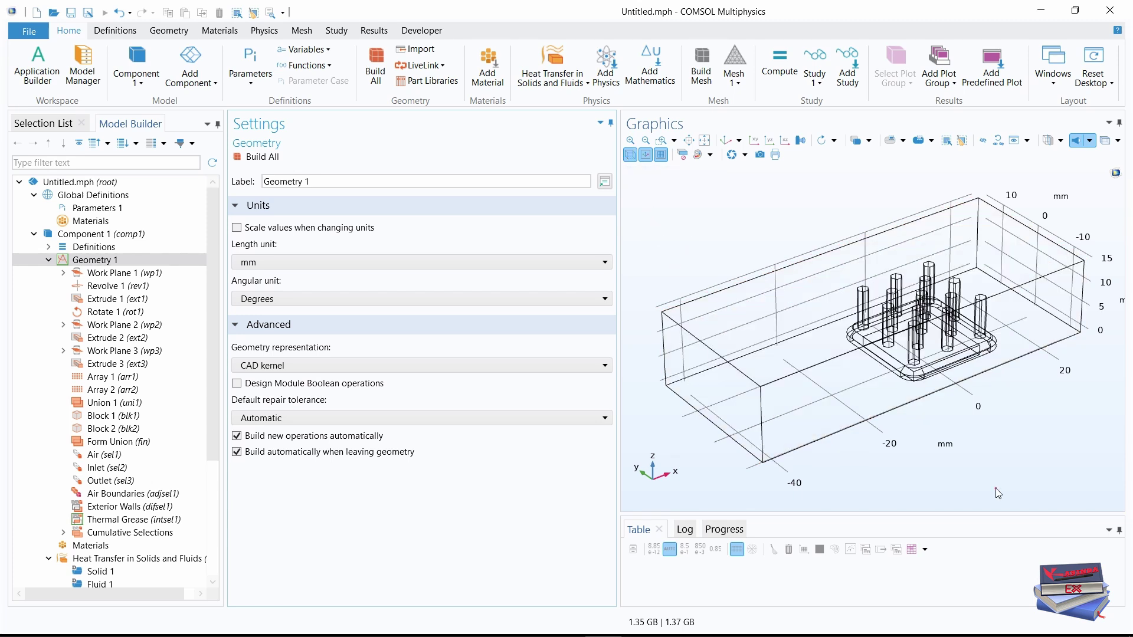
pyautogui.click(630, 156)
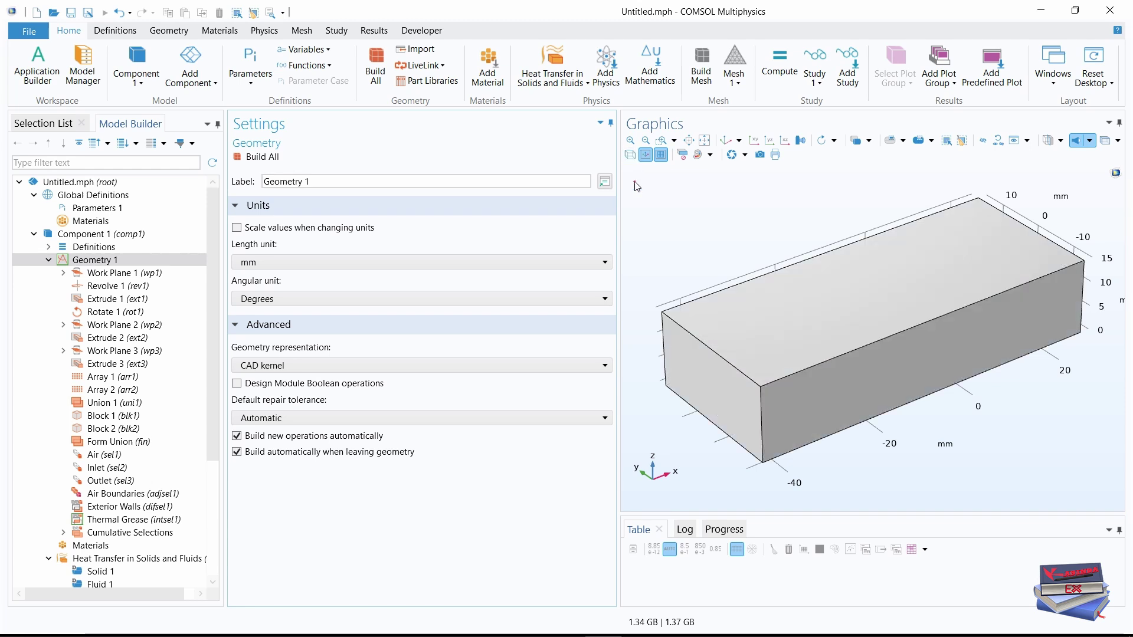
pyautogui.click(1104, 142)
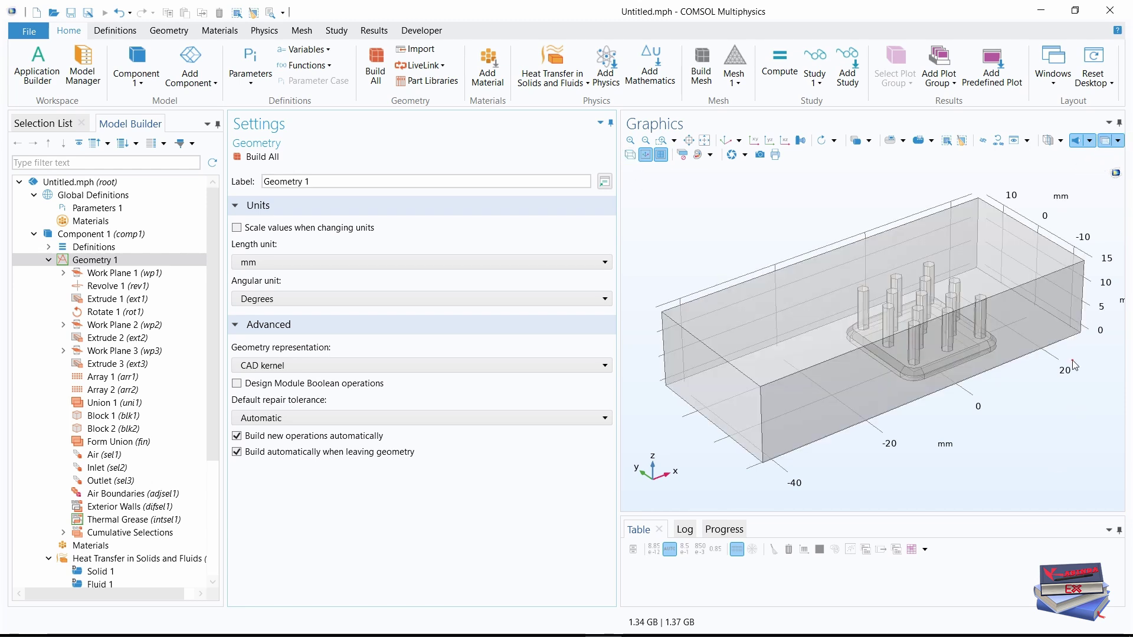
pyautogui.click(1106, 143)
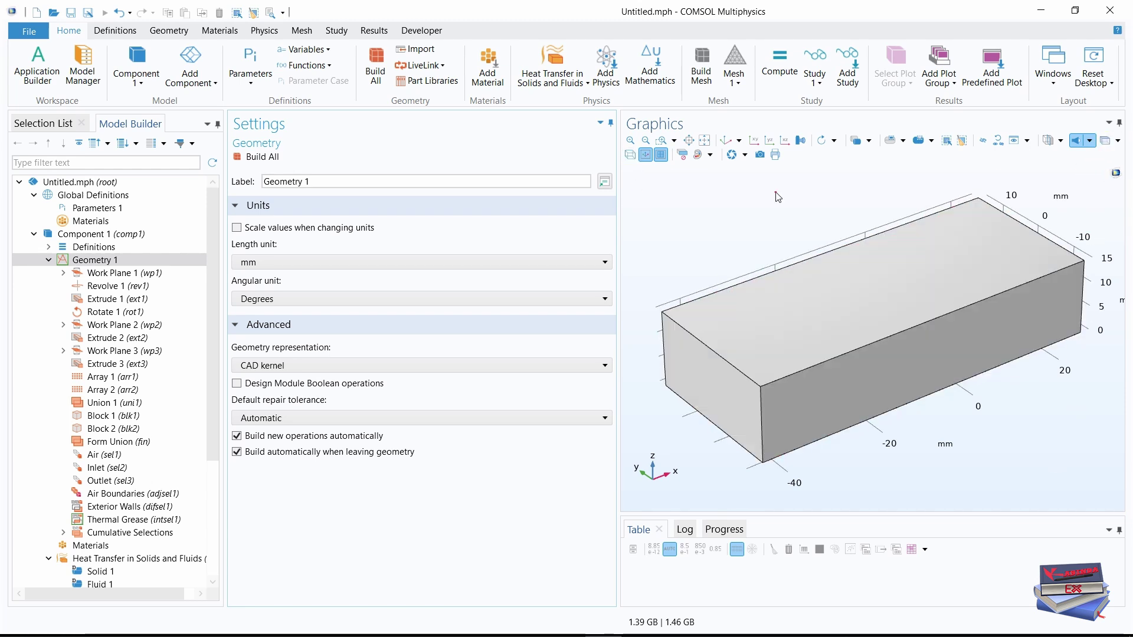
pyautogui.click(630, 155)
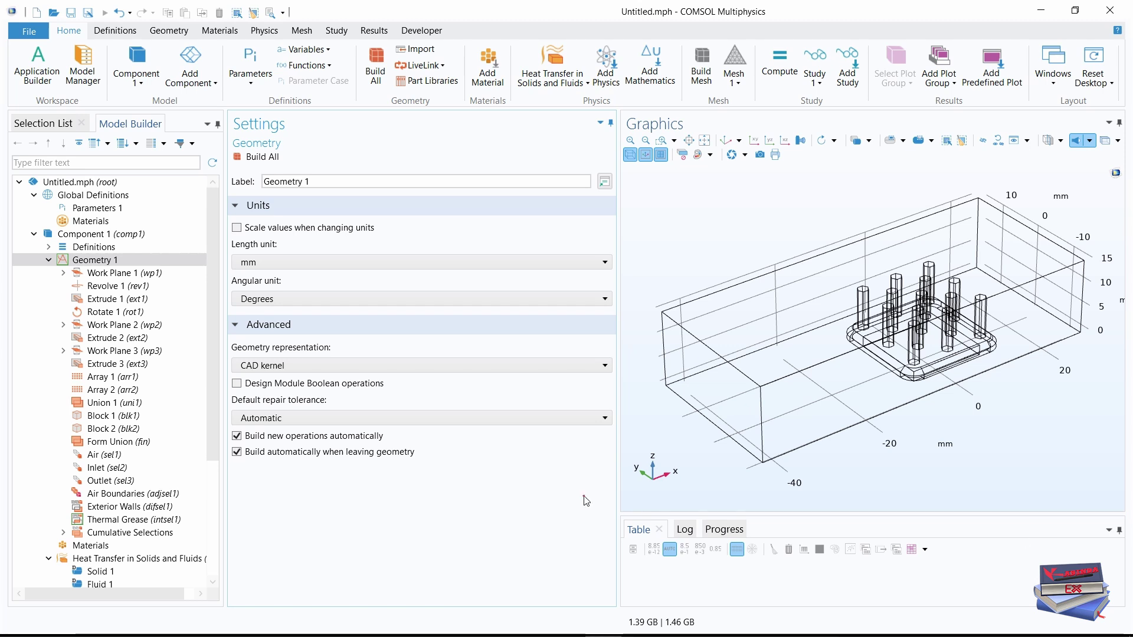
# Step: Collapse the geometry sequence and restrict the Laminar Flow interface to the Air domain selection
pyautogui.click(48, 261)
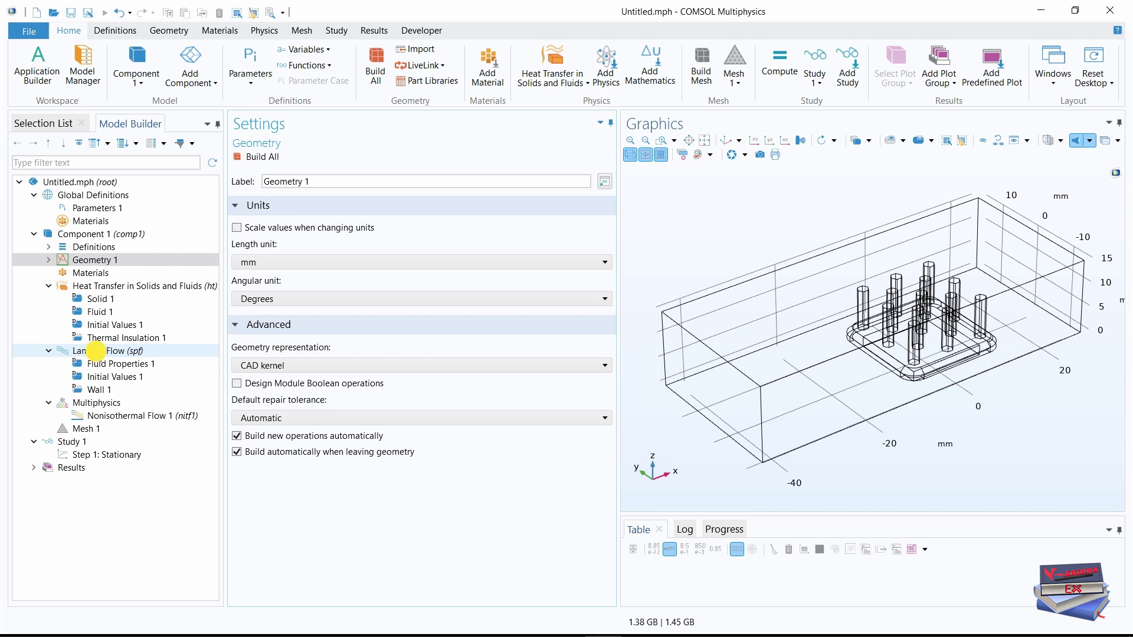
pyautogui.click(98, 352)
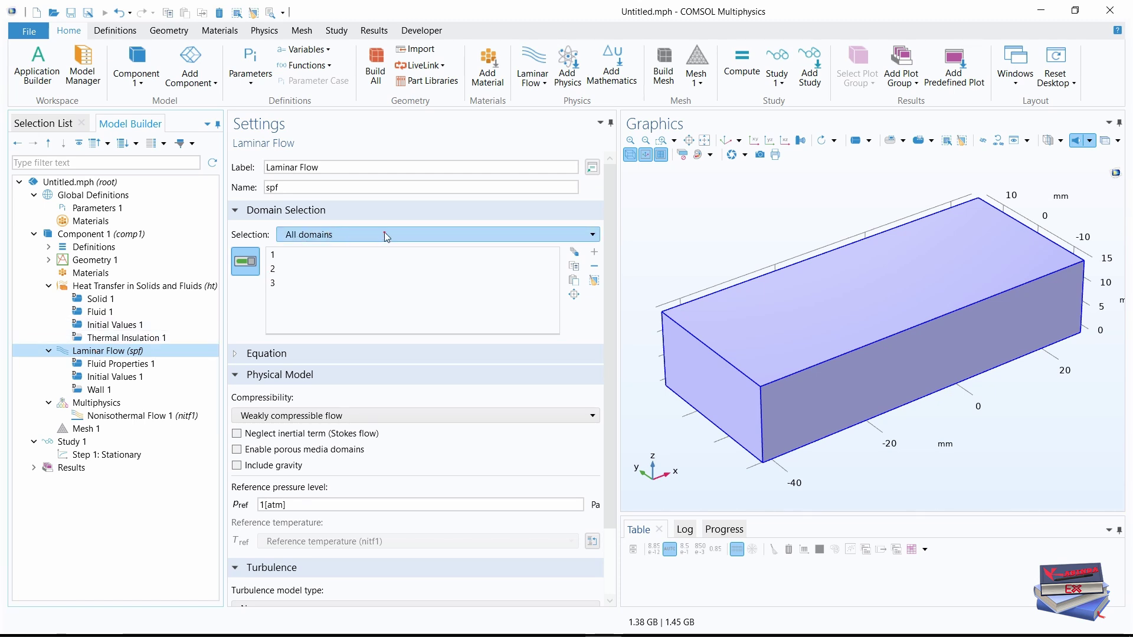
pyautogui.click(418, 234)
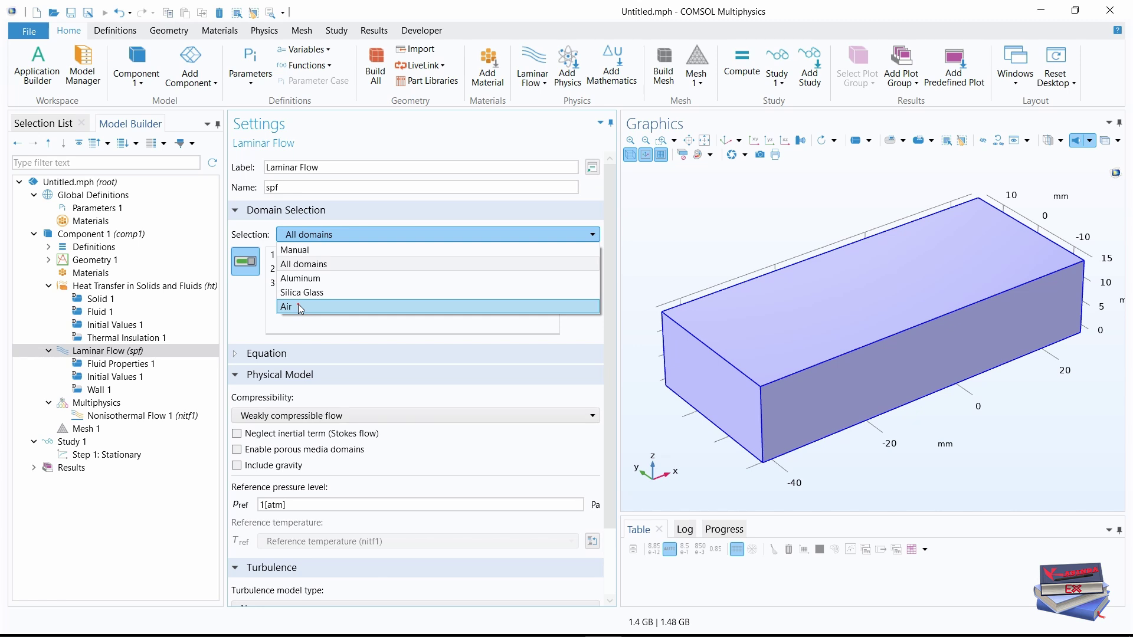
pyautogui.click(299, 307)
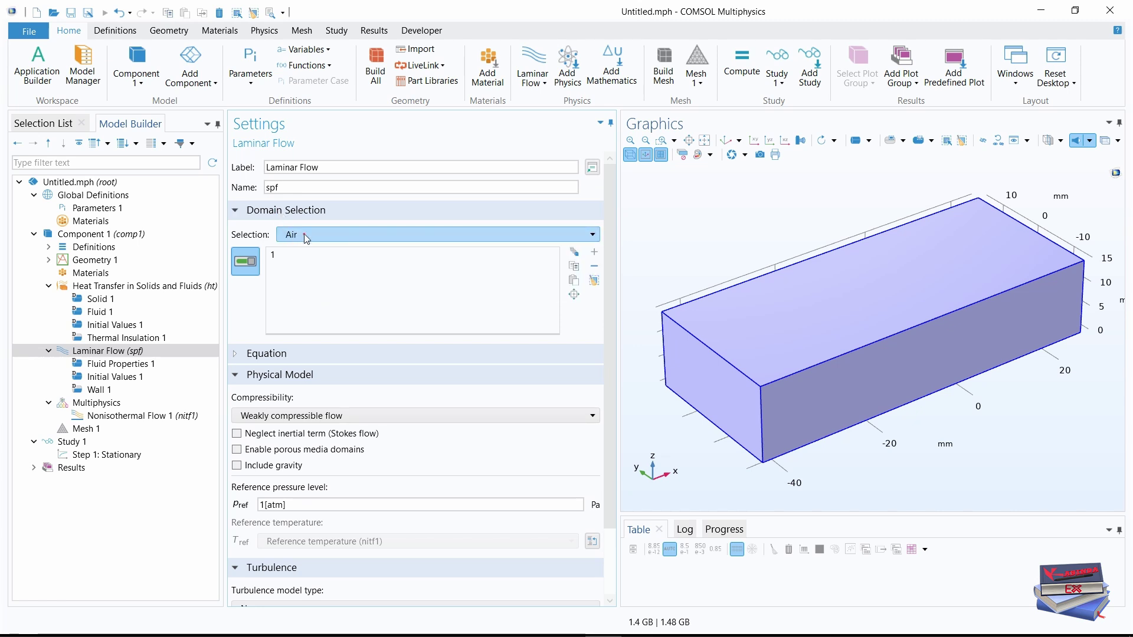
# Step: Assign the Air domain selection to the Fluid 1 node of Heat Transfer in Solids and Fluids
pyautogui.click(125, 288)
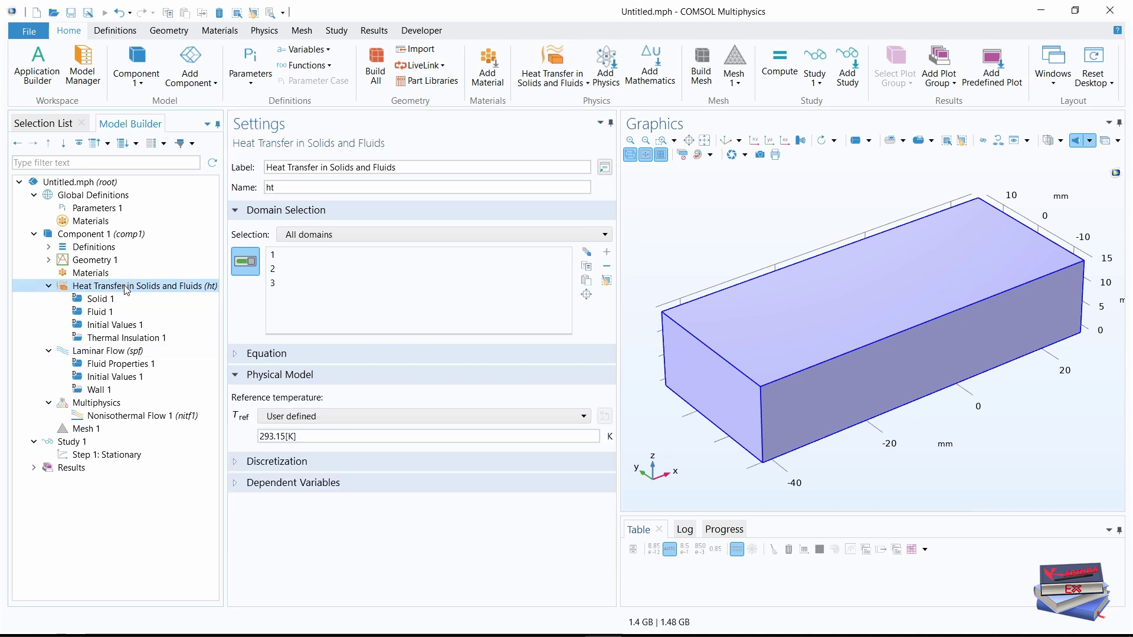
pyautogui.click(99, 314)
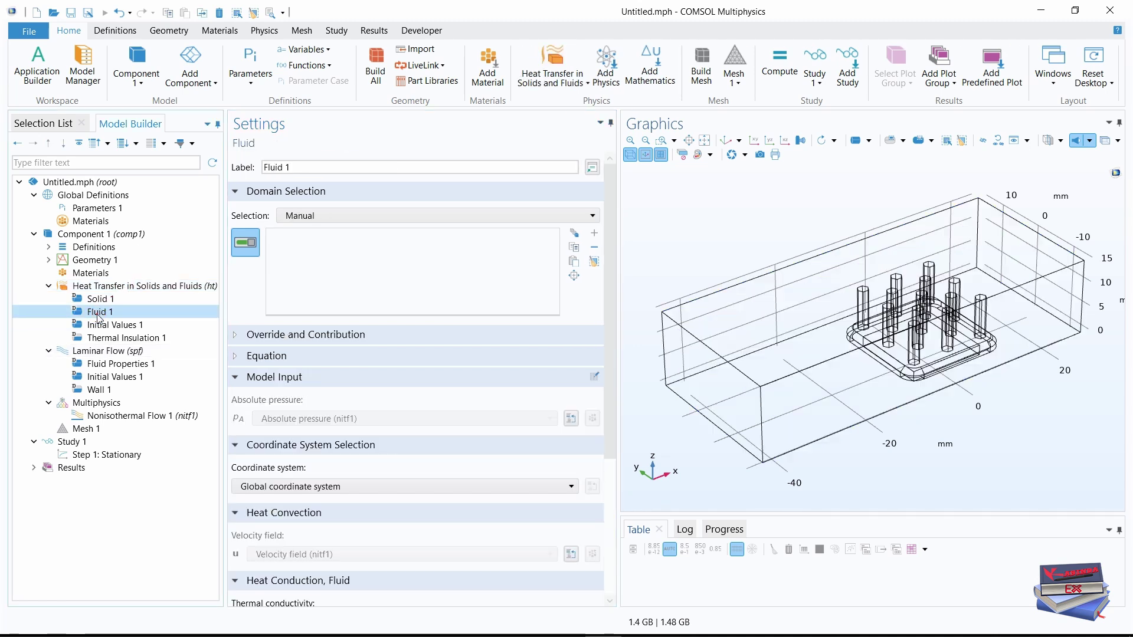
pyautogui.click(527, 216)
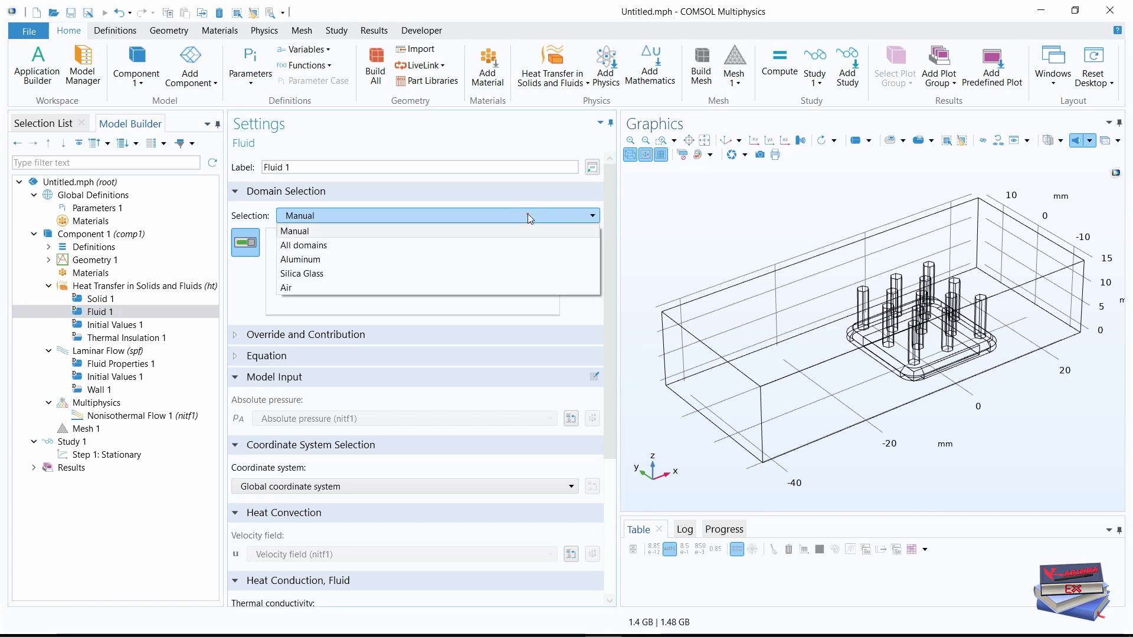
pyautogui.click(301, 288)
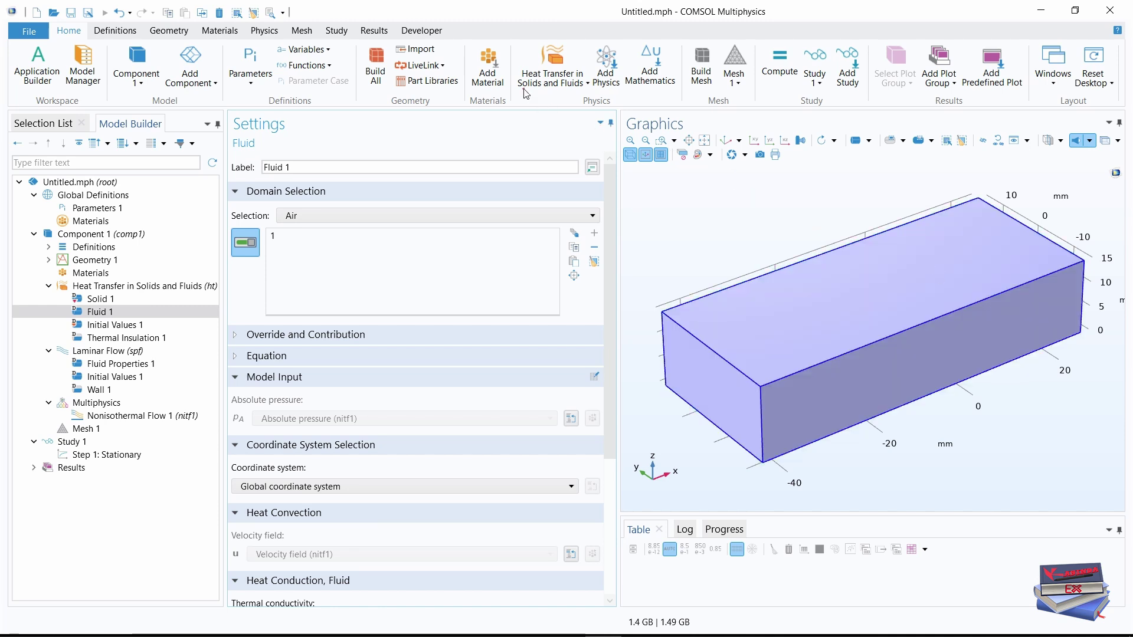
# Step: Add the built-in Air material to the component
pyautogui.click(487, 62)
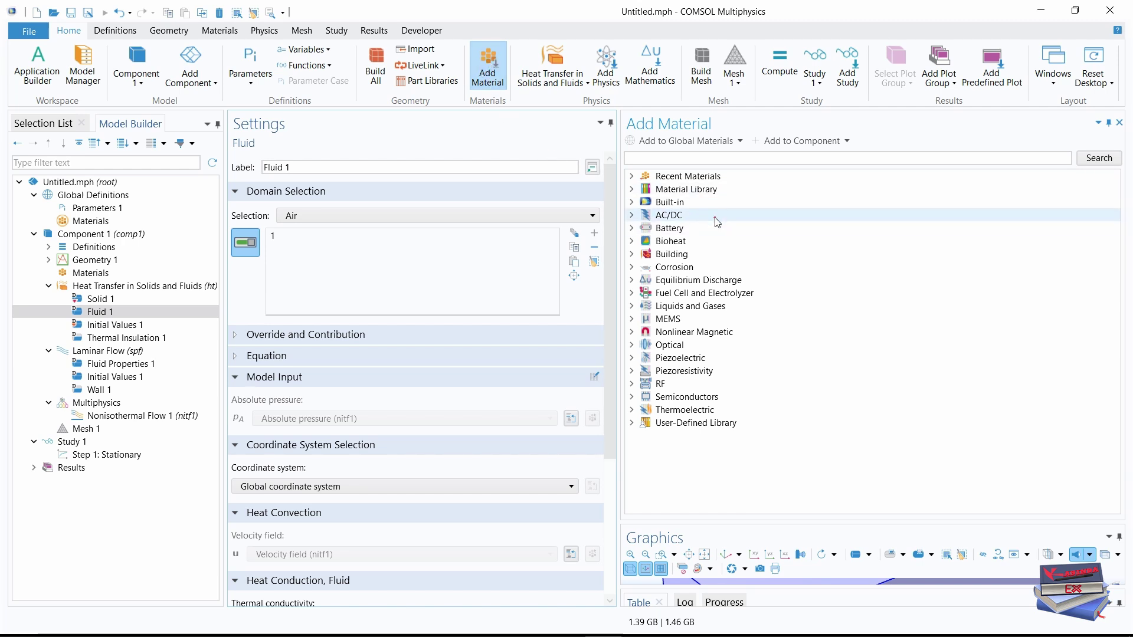
pyautogui.click(633, 202)
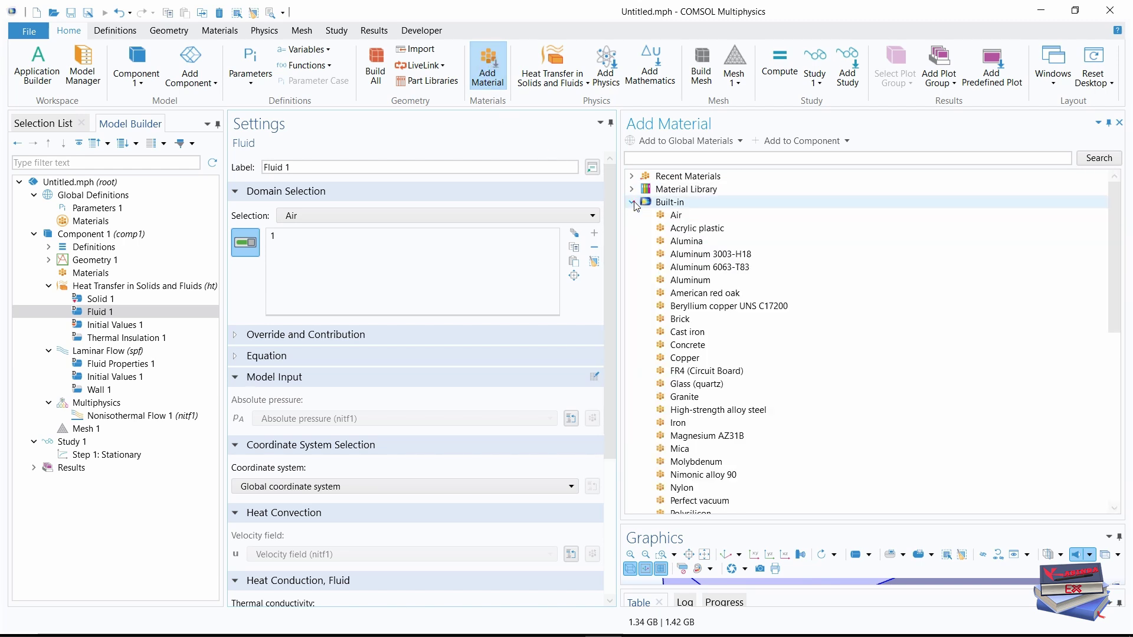
pyautogui.click(667, 216)
pyautogui.click(800, 141)
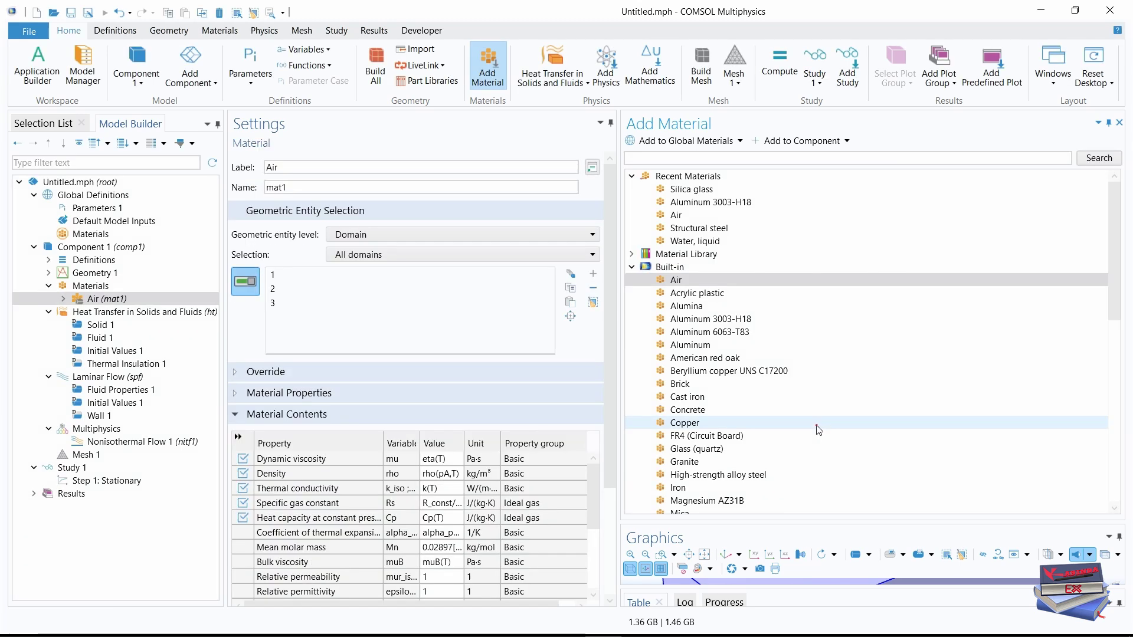
# Step: Add the built-in materials Aluminum 3003-H18 and Silica glass to the component and close the material library
pyautogui.click(701, 319)
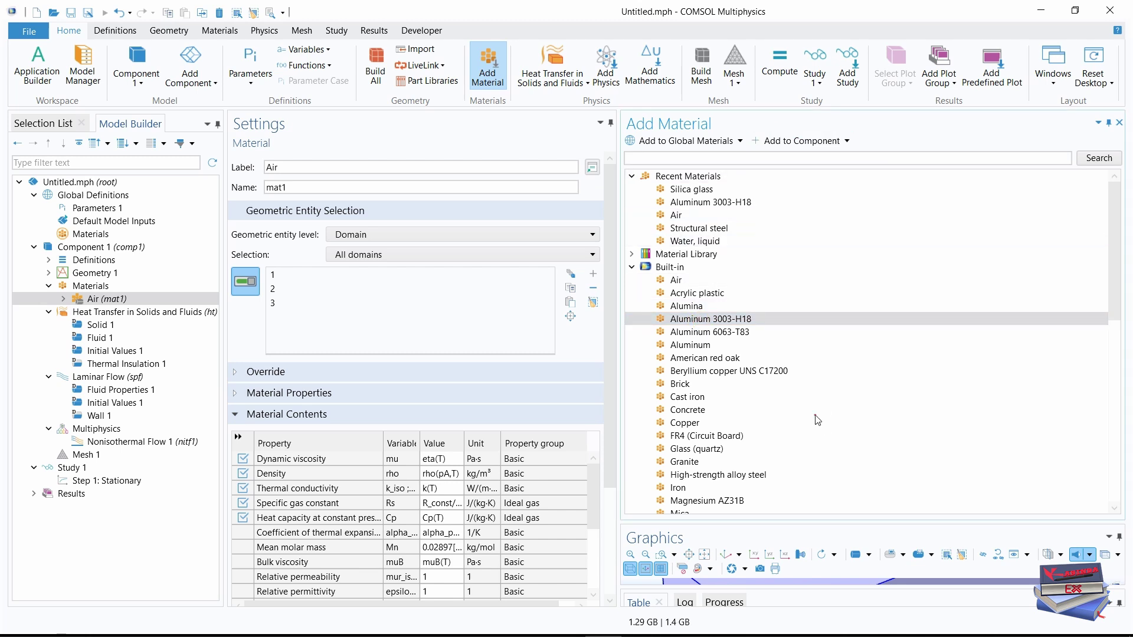
pyautogui.scroll(-4, 730, 422)
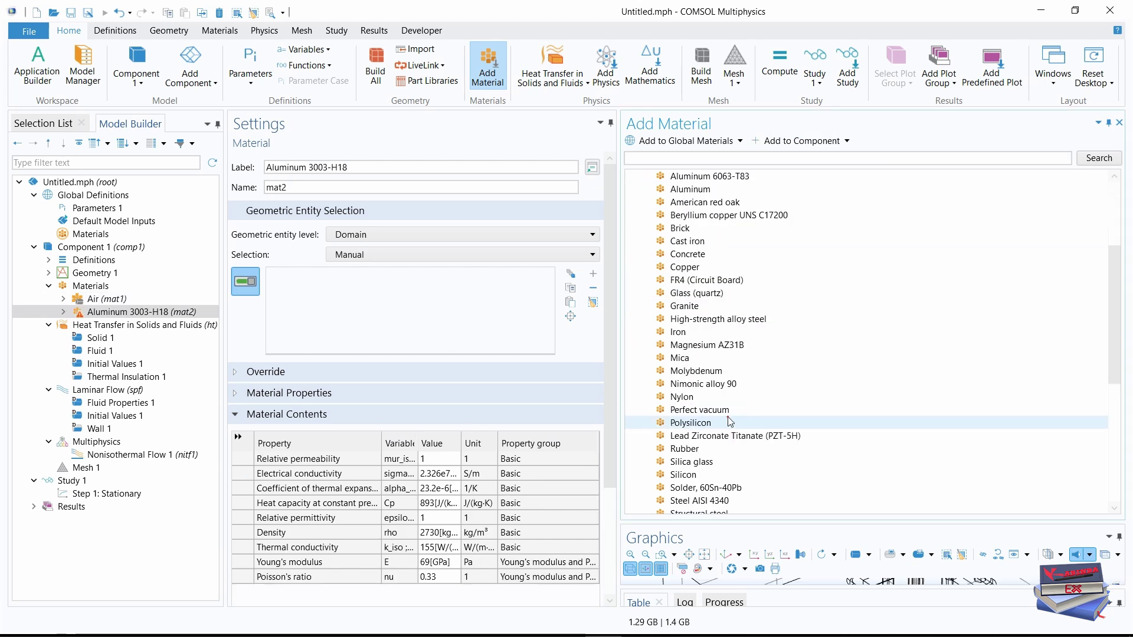
pyautogui.scroll(-4, 731, 421)
pyautogui.click(691, 307)
pyautogui.click(793, 146)
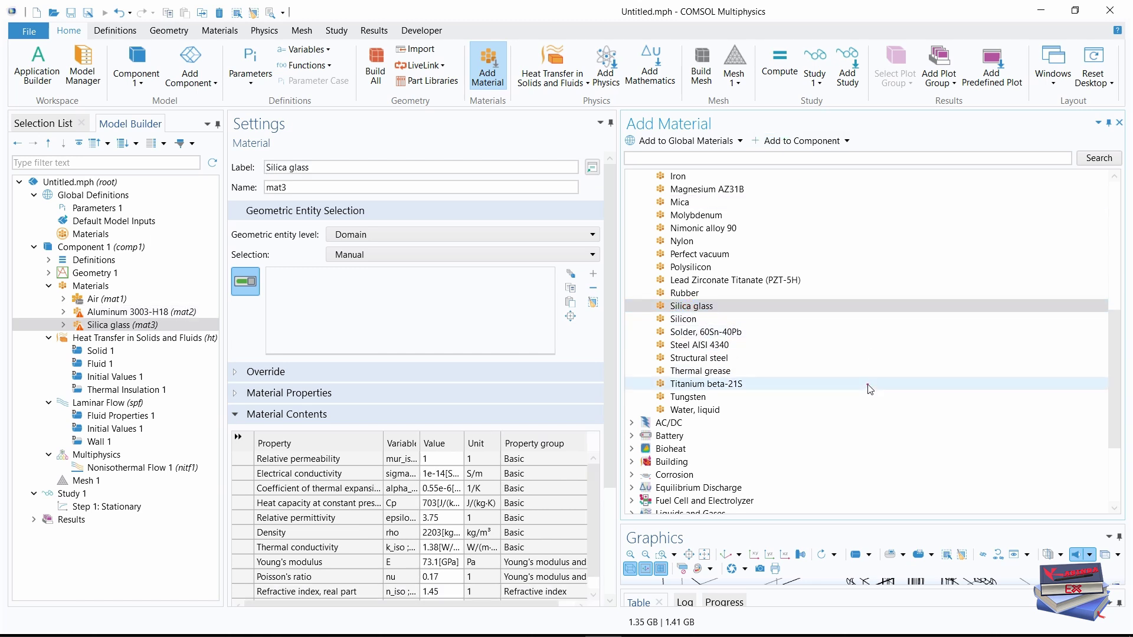
pyautogui.click(488, 67)
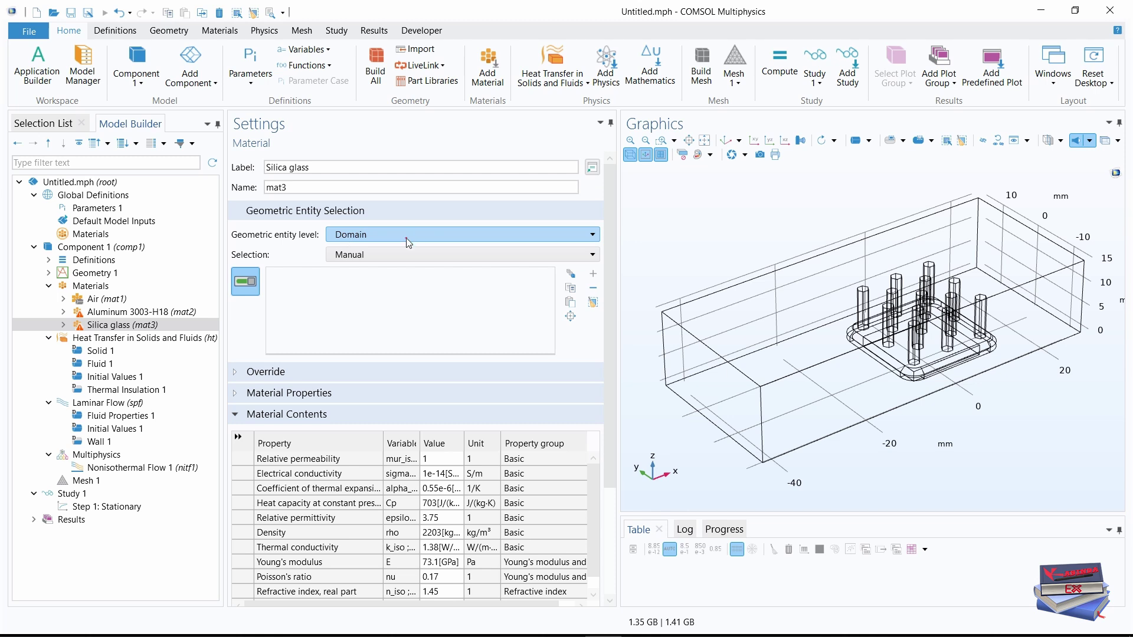
# Step: Assign the Silica glass material to the Silica Glass domain selection
pyautogui.click(379, 255)
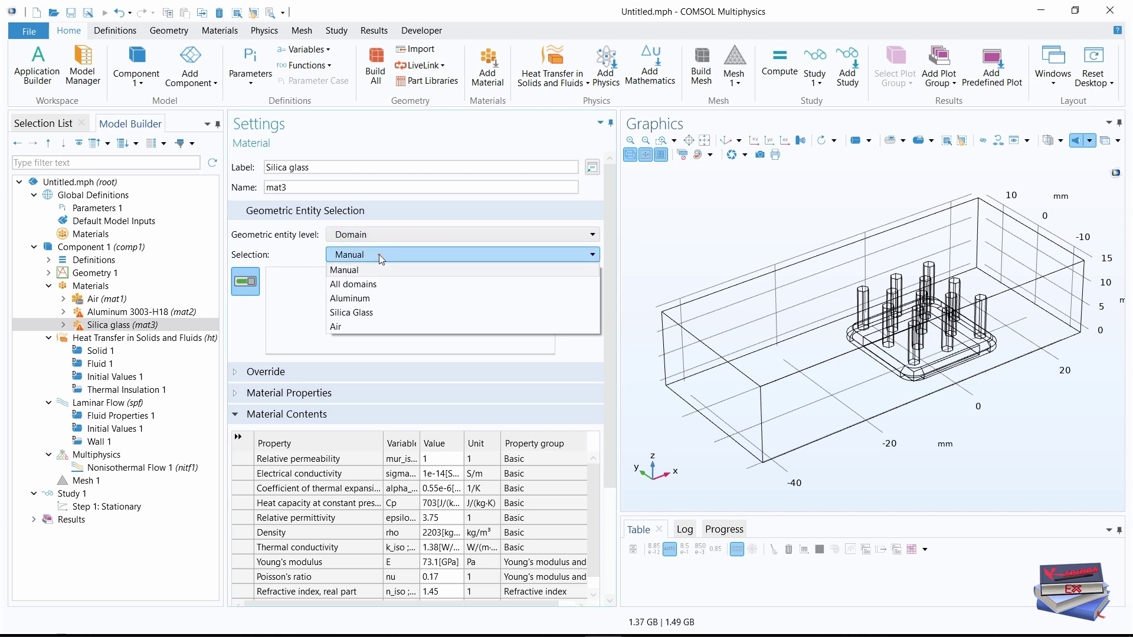
pyautogui.click(359, 313)
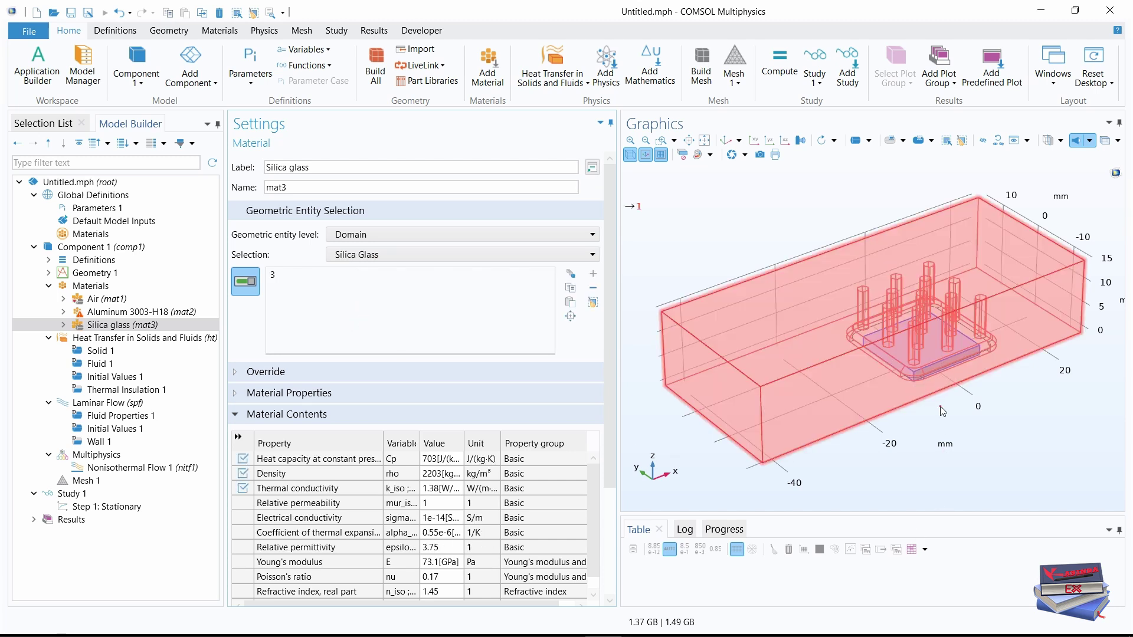
# Step: Assign the Aluminum domain selection to the Aluminum 3003-H18 material
pyautogui.click(114, 316)
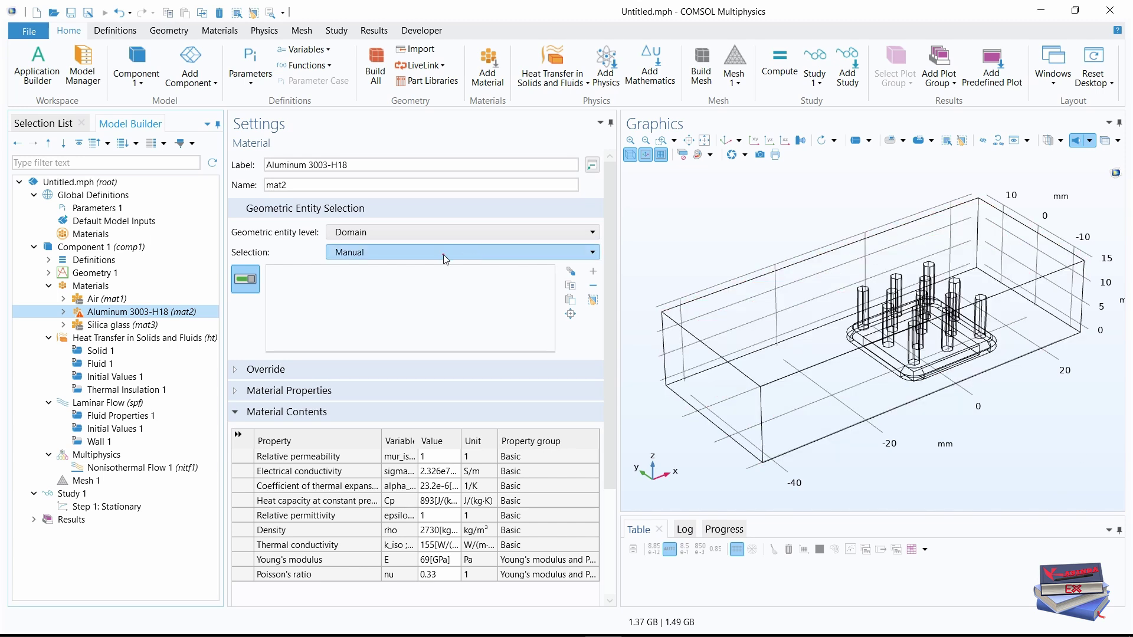
pyautogui.click(368, 253)
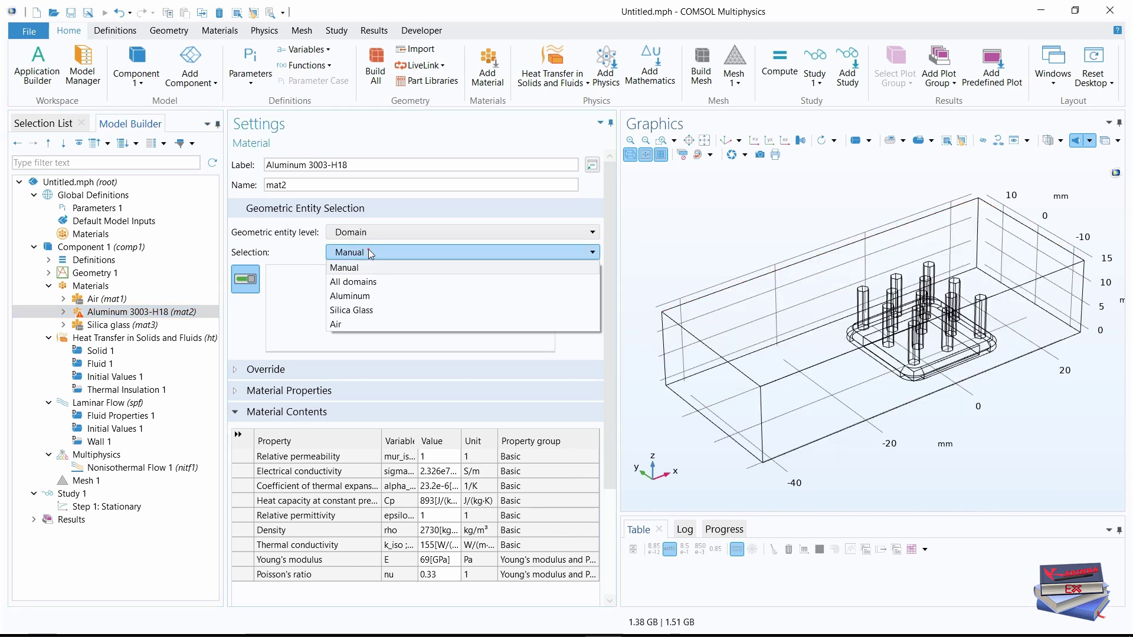
pyautogui.click(357, 295)
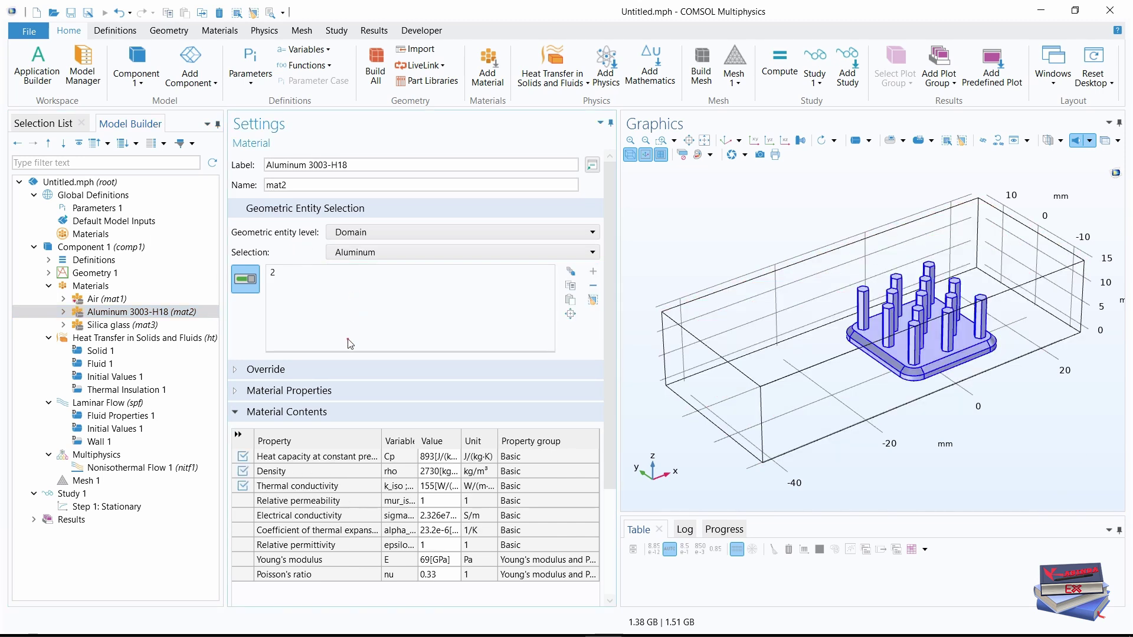
# Step: Restrict the Air material from all domains to the Air domain selection
pyautogui.click(92, 299)
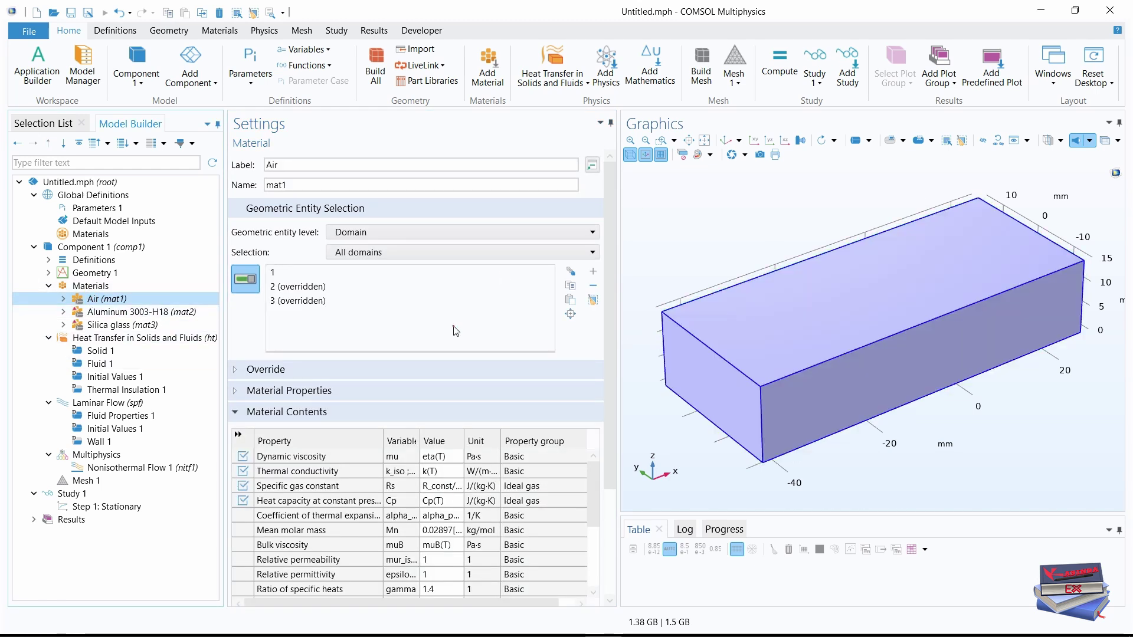
pyautogui.click(476, 252)
pyautogui.click(347, 323)
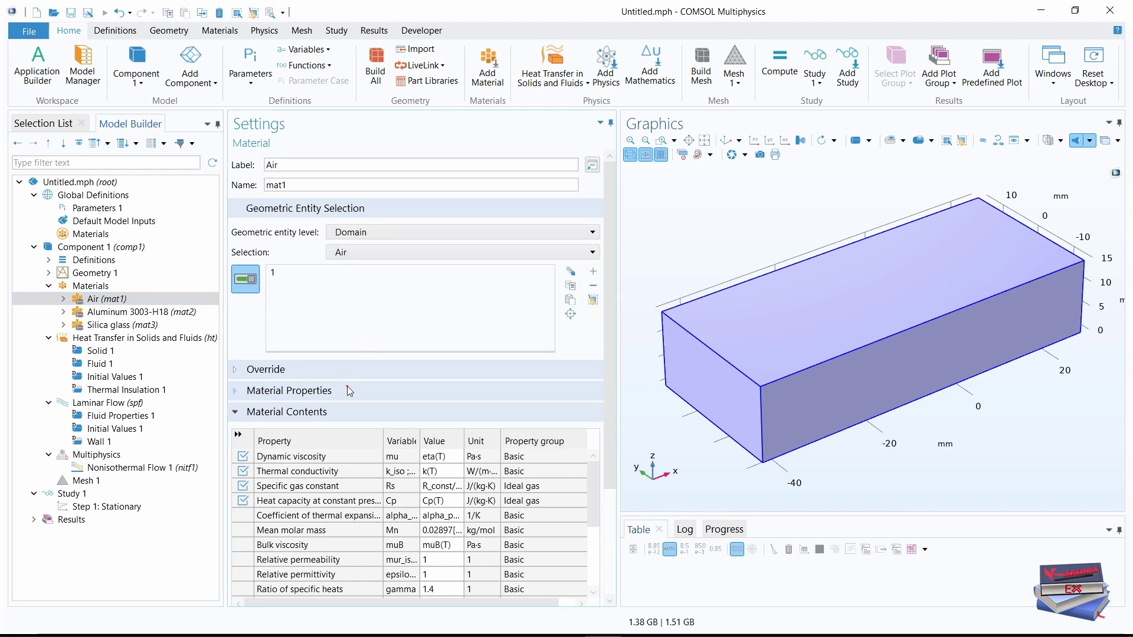
pyautogui.click(115, 313)
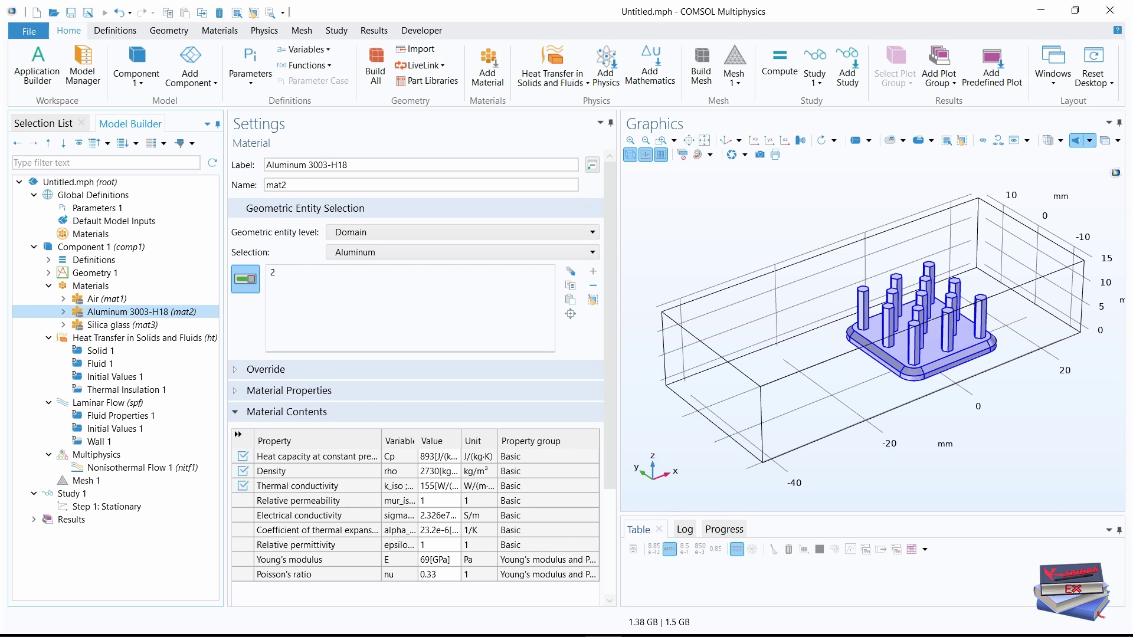
# Step: Add an Ambient Properties node to the component's shared properties, keeping the user-defined ambient data
pyautogui.click(96, 210)
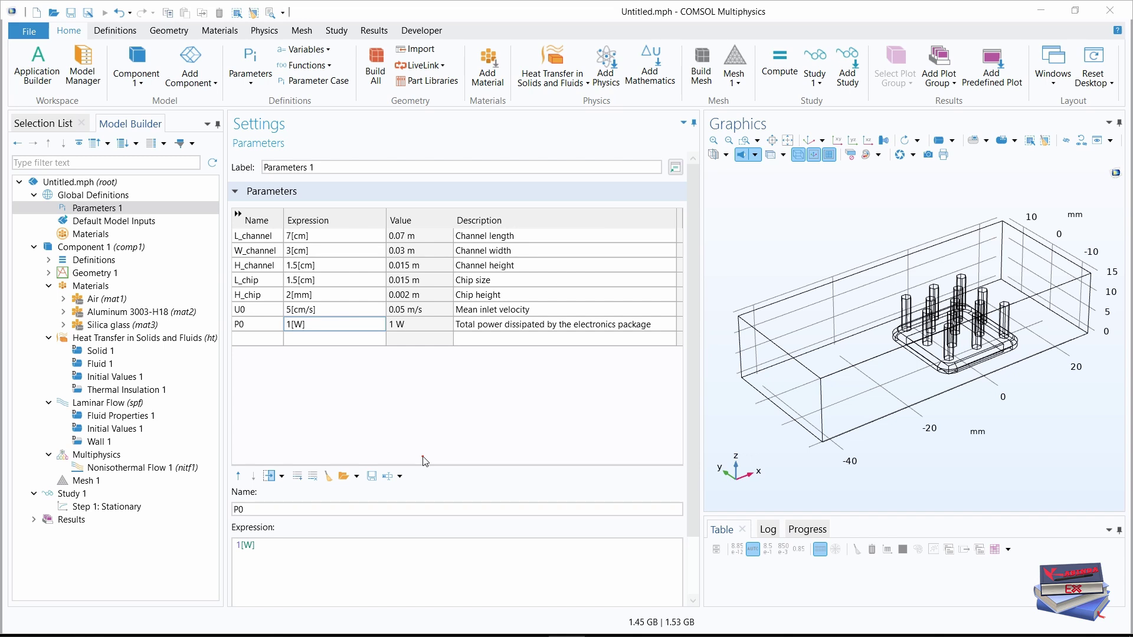
pyautogui.click(273, 31)
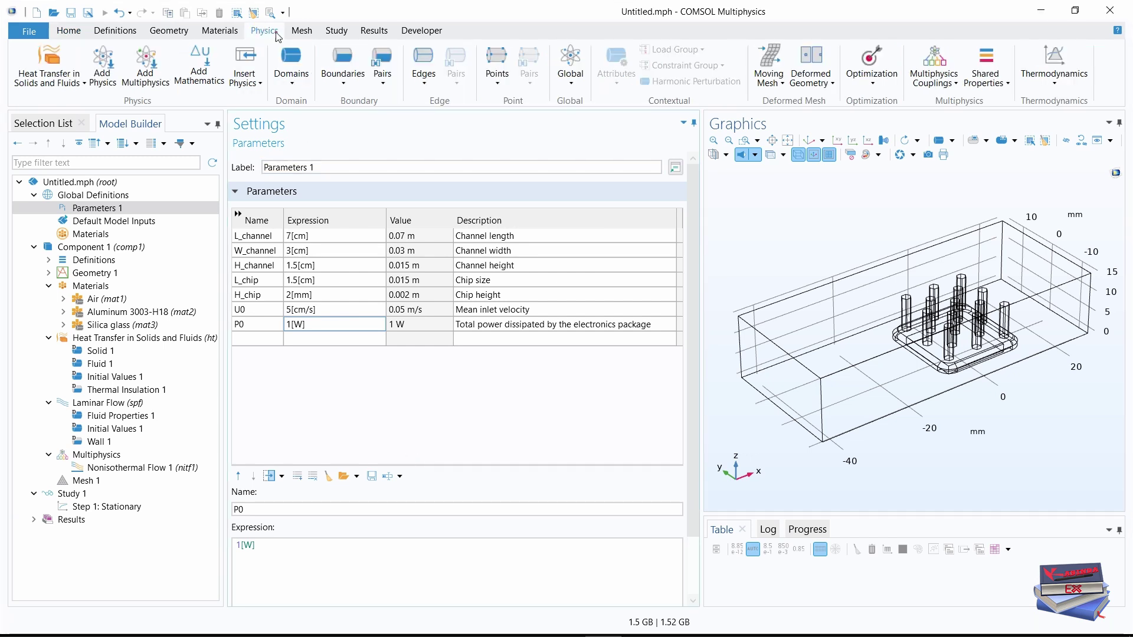
pyautogui.click(1001, 95)
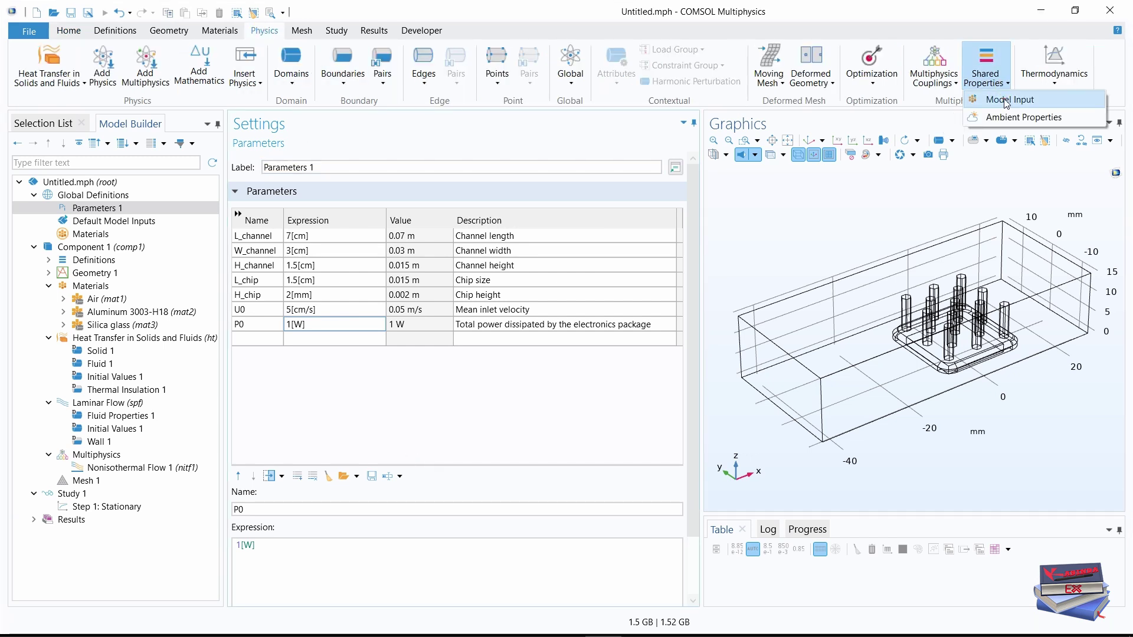
pyautogui.click(1003, 117)
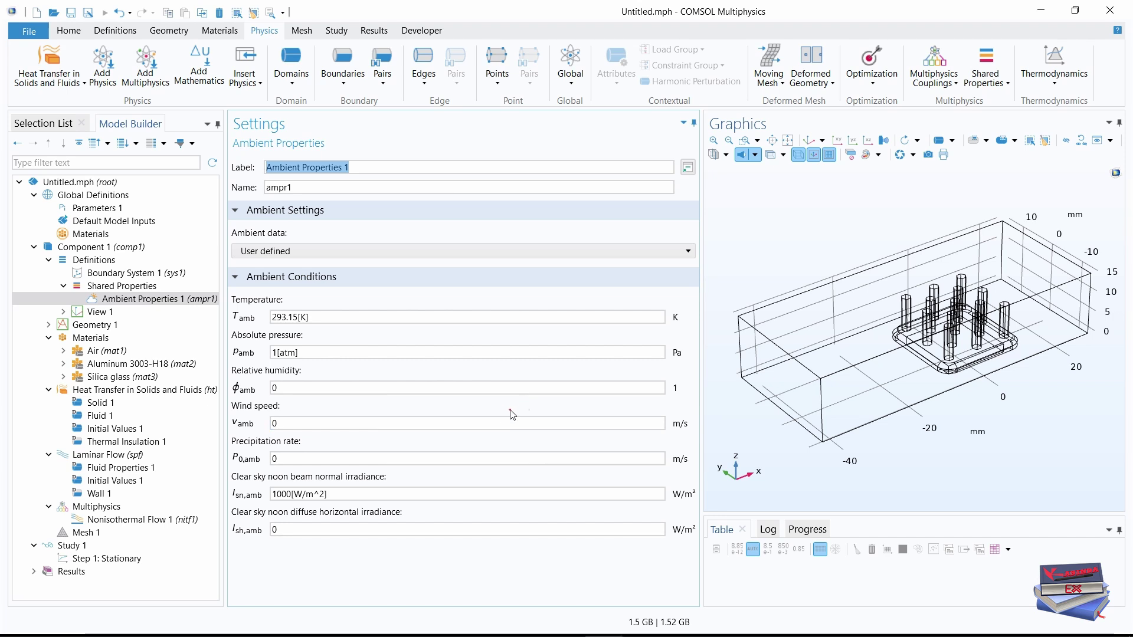
pyautogui.click(278, 319)
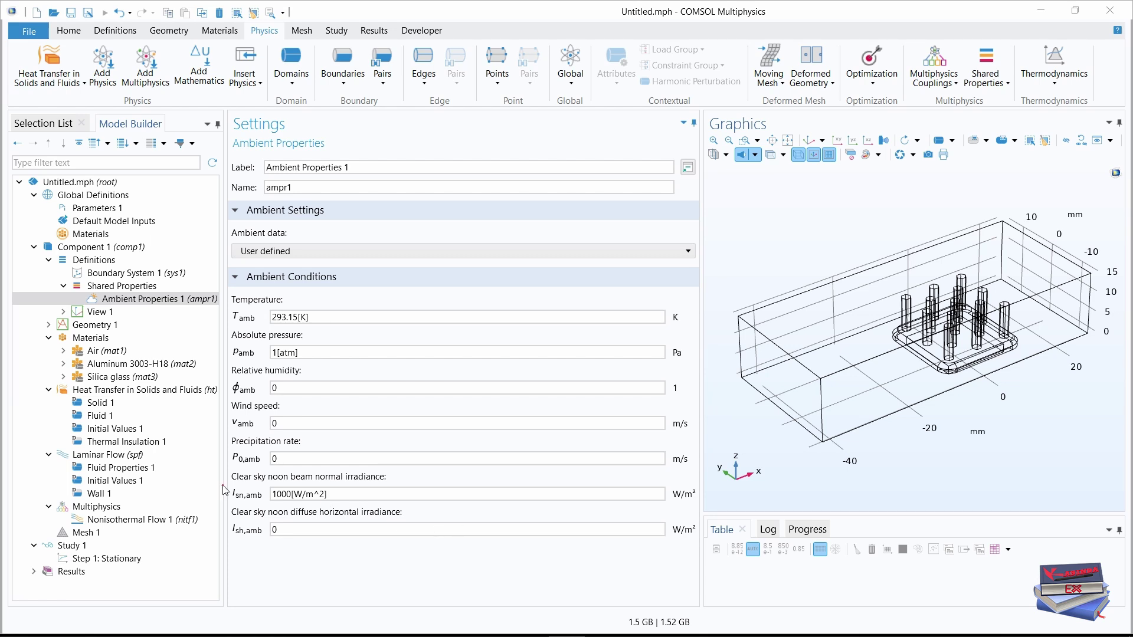
# Step: Add an Inlet condition to the Laminar Flow interface and apply it to the Inlet boundary selection
pyautogui.click(92, 456)
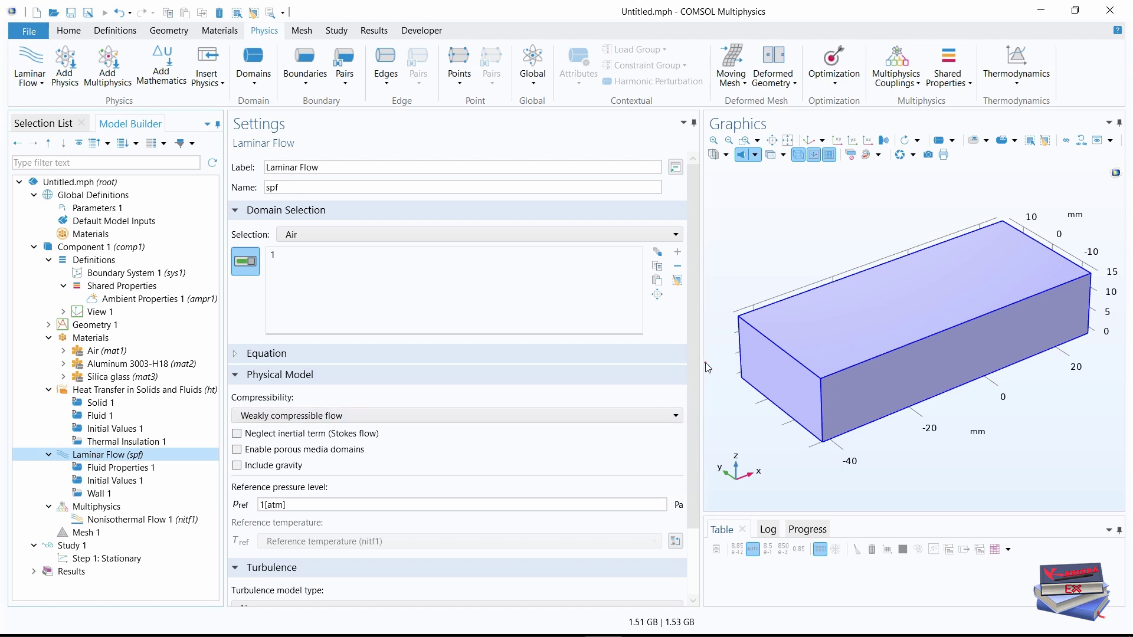
pyautogui.moveTo(700, 366); pyautogui.dragTo(573, 367)
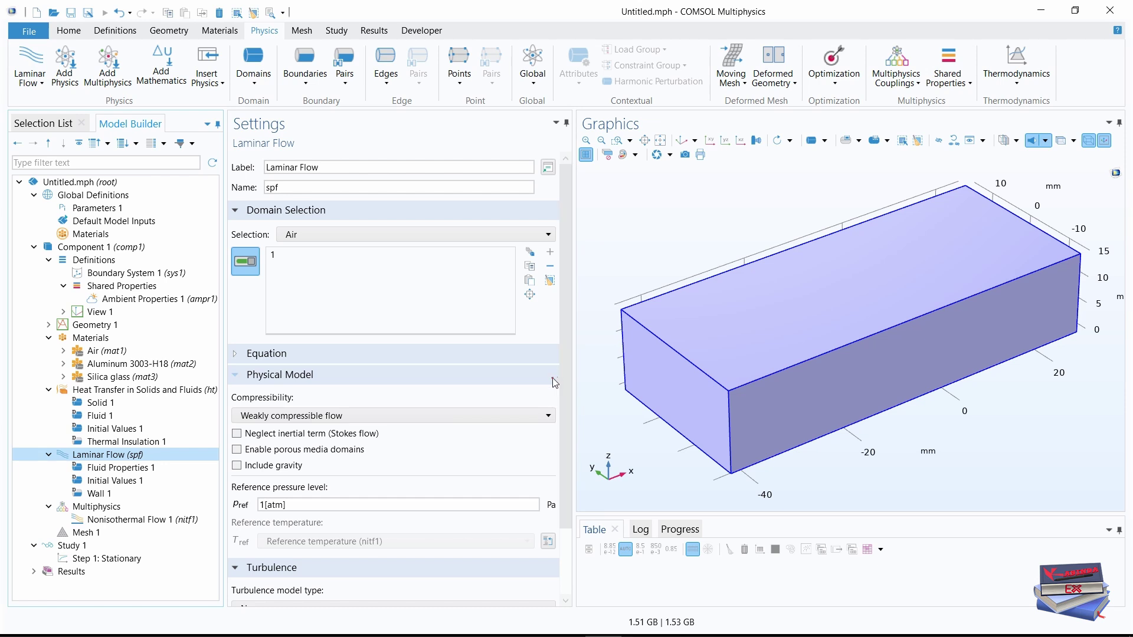
pyautogui.click(661, 141)
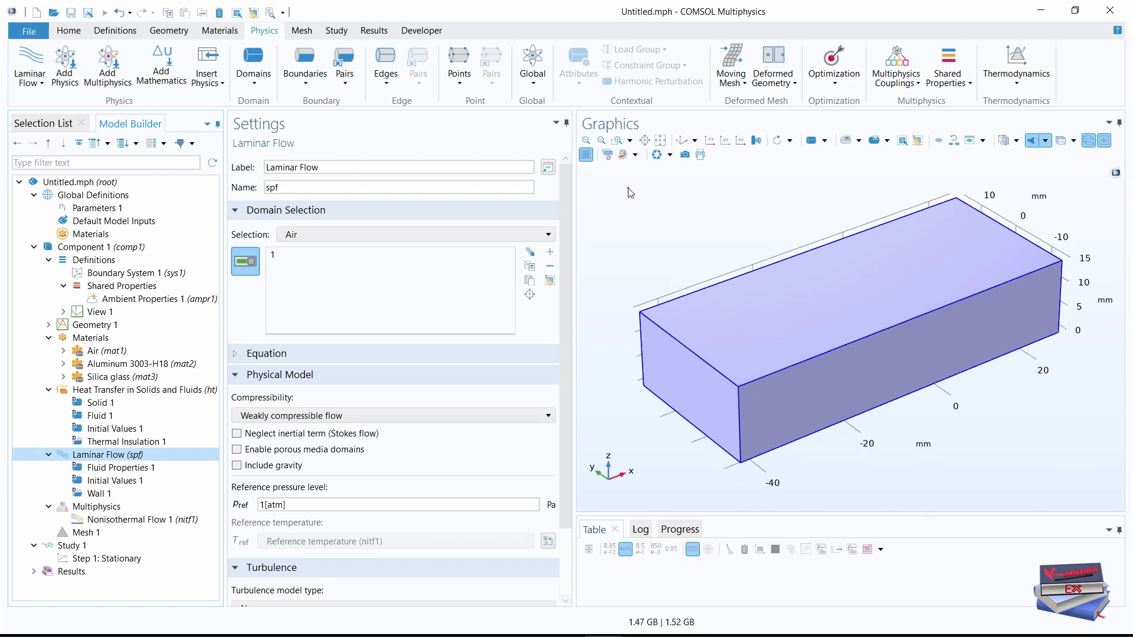
pyautogui.click(399, 503)
pyautogui.rightClick(91, 455)
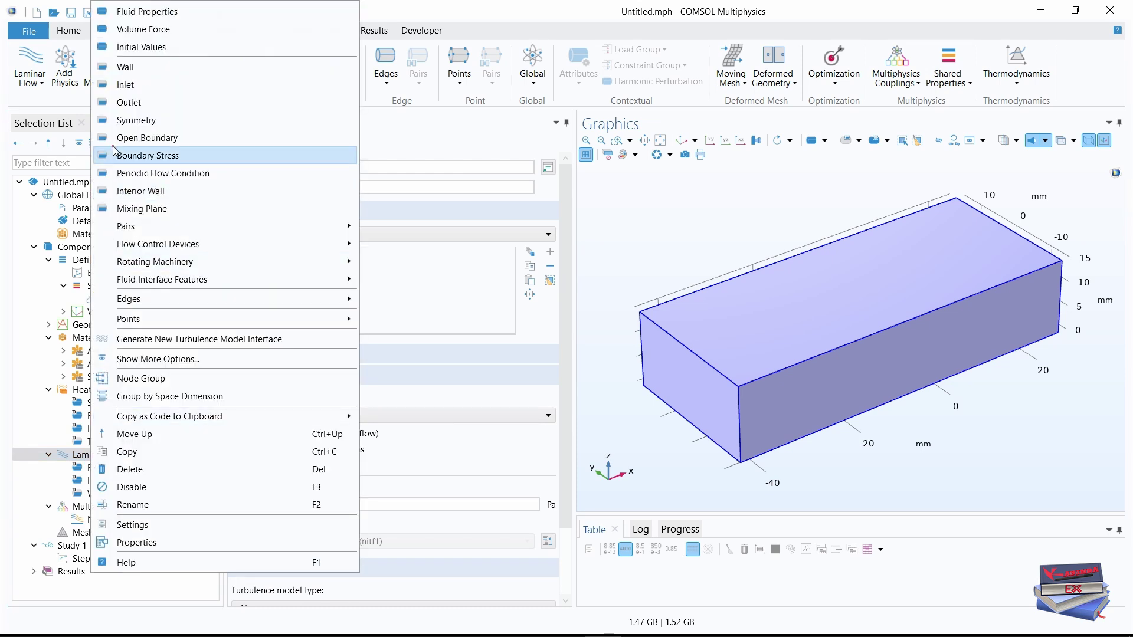
pyautogui.click(124, 86)
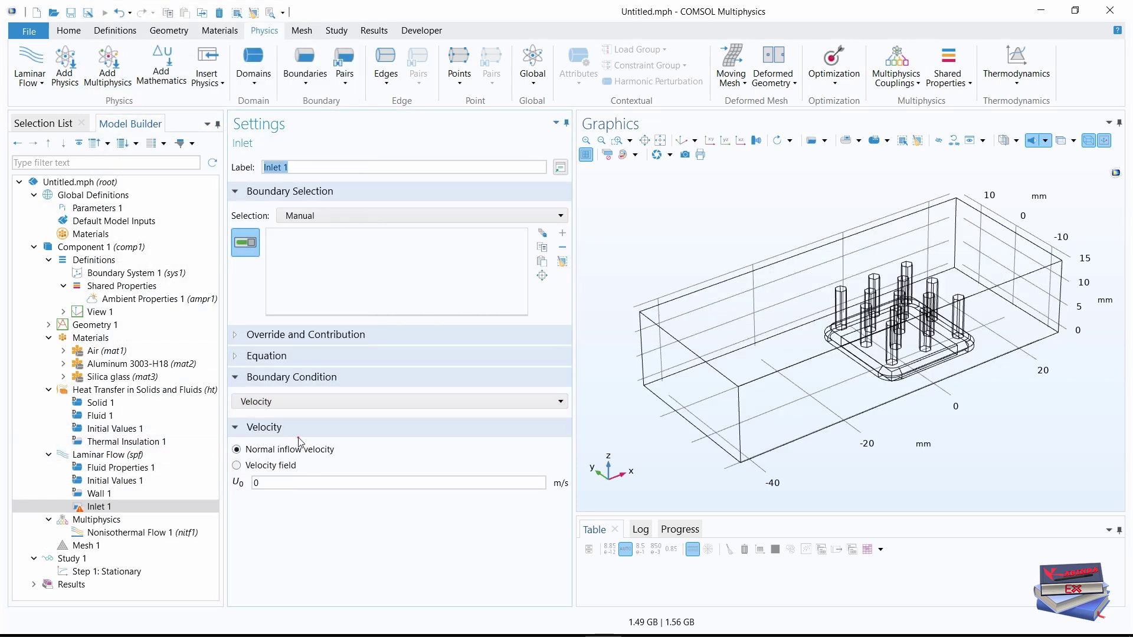
pyautogui.click(343, 216)
pyautogui.click(304, 287)
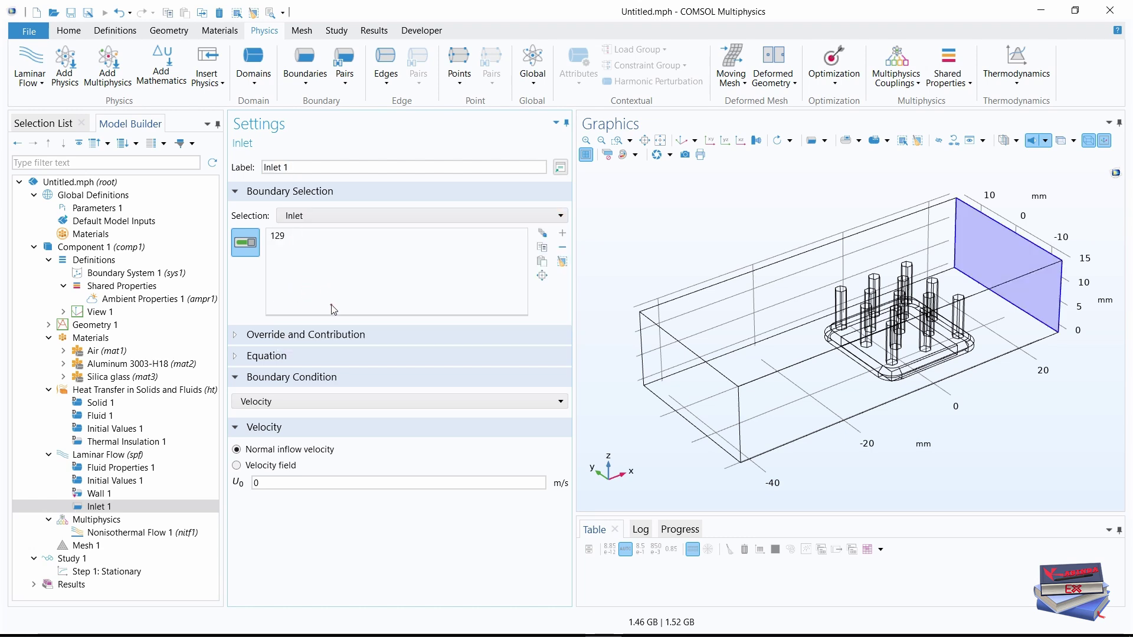
# Step: Set the laminar inlet's boundary condition to Fully developed flow with an average velocity of U0
pyautogui.click(308, 401)
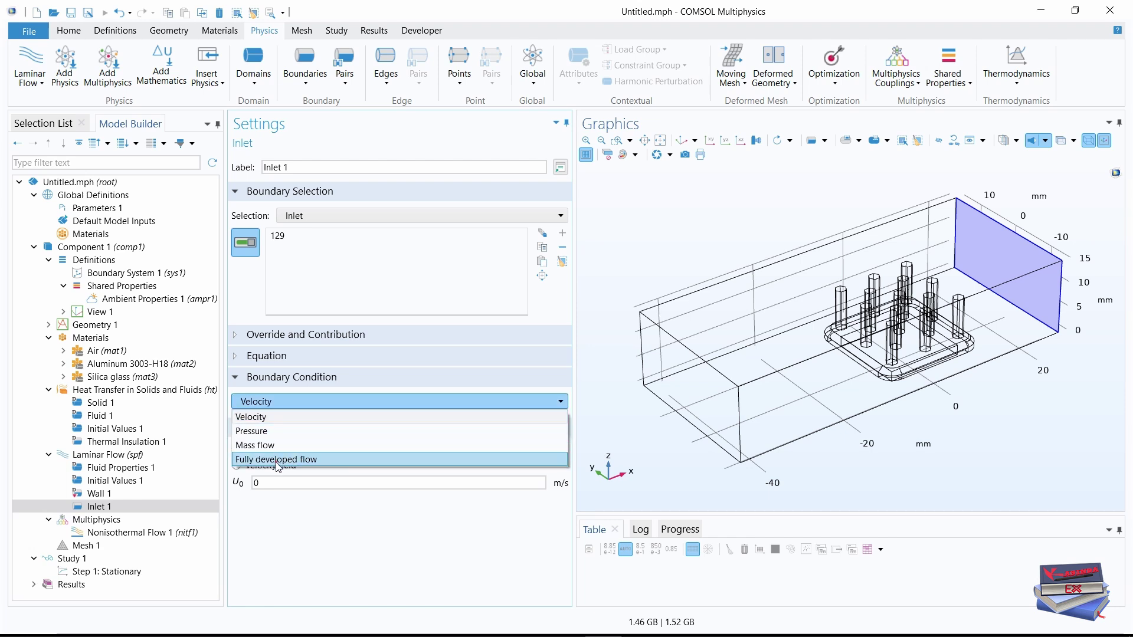
pyautogui.click(281, 459)
pyautogui.doubleClick(255, 531)
pyautogui.write('U0')
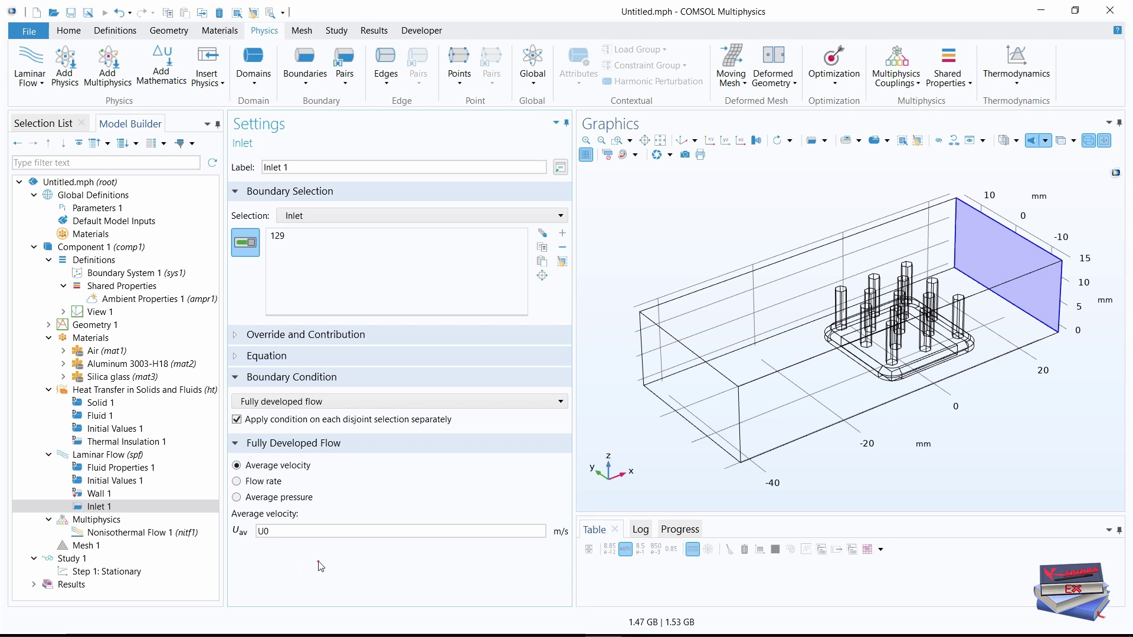
# Step: Add an Outlet condition to the Laminar Flow interface and apply it to the Outlet boundary selection
pyautogui.rightClick(105, 457)
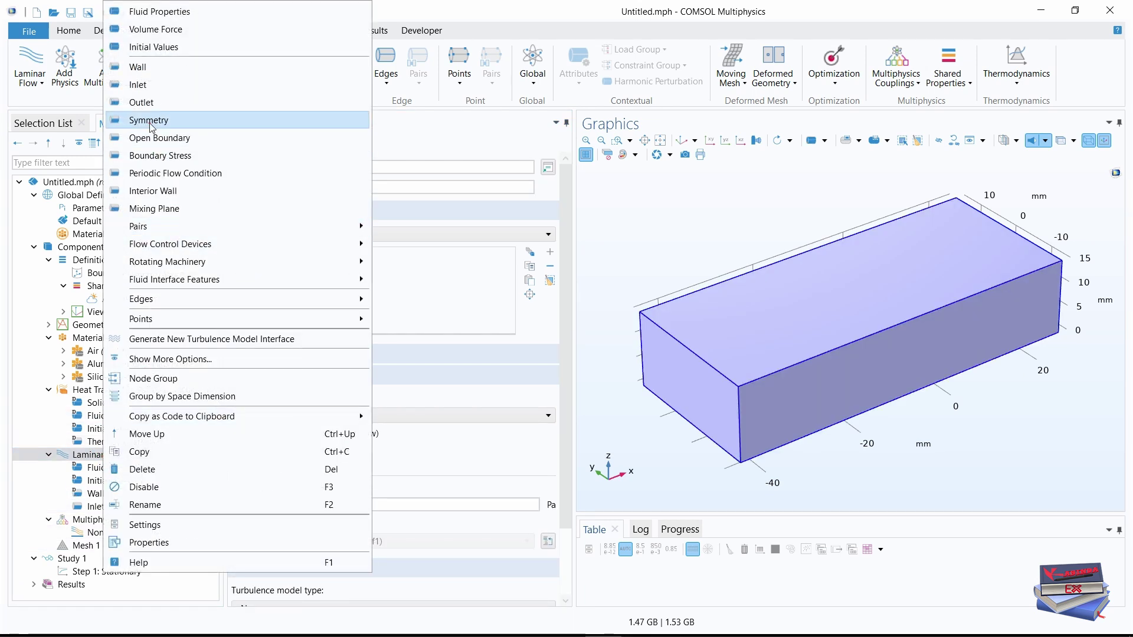
pyautogui.click(142, 102)
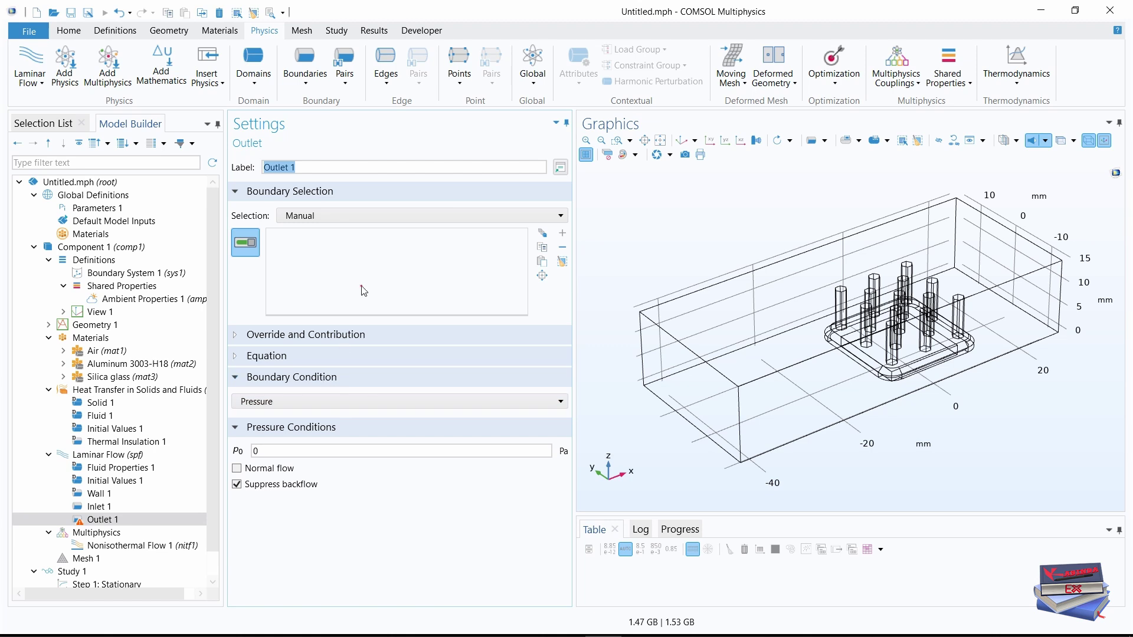
pyautogui.click(419, 212)
pyautogui.click(417, 212)
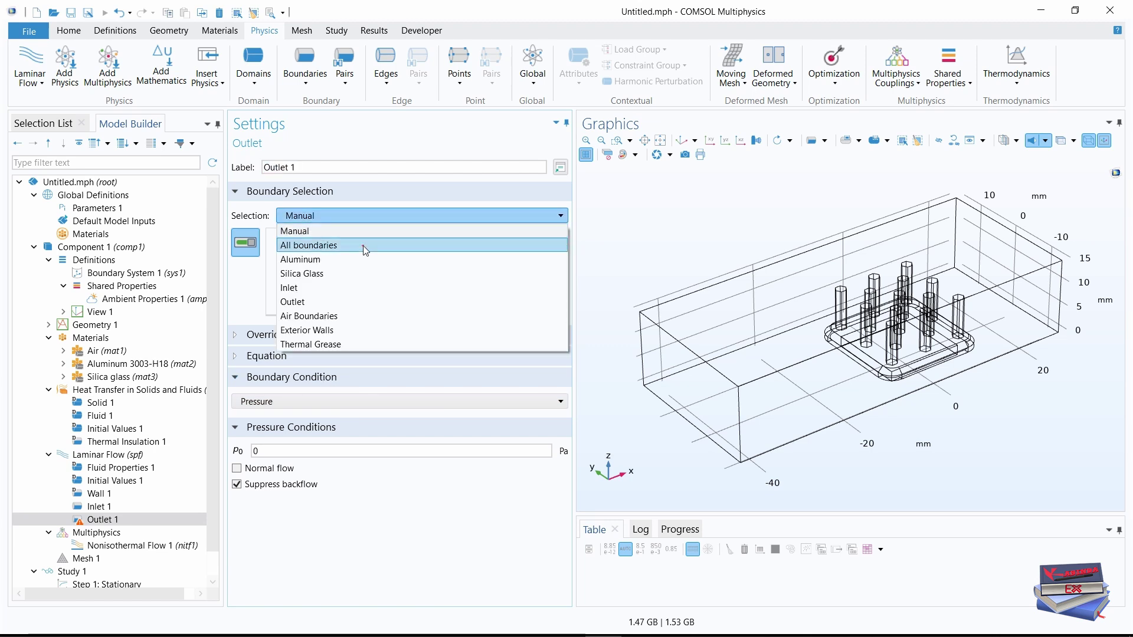
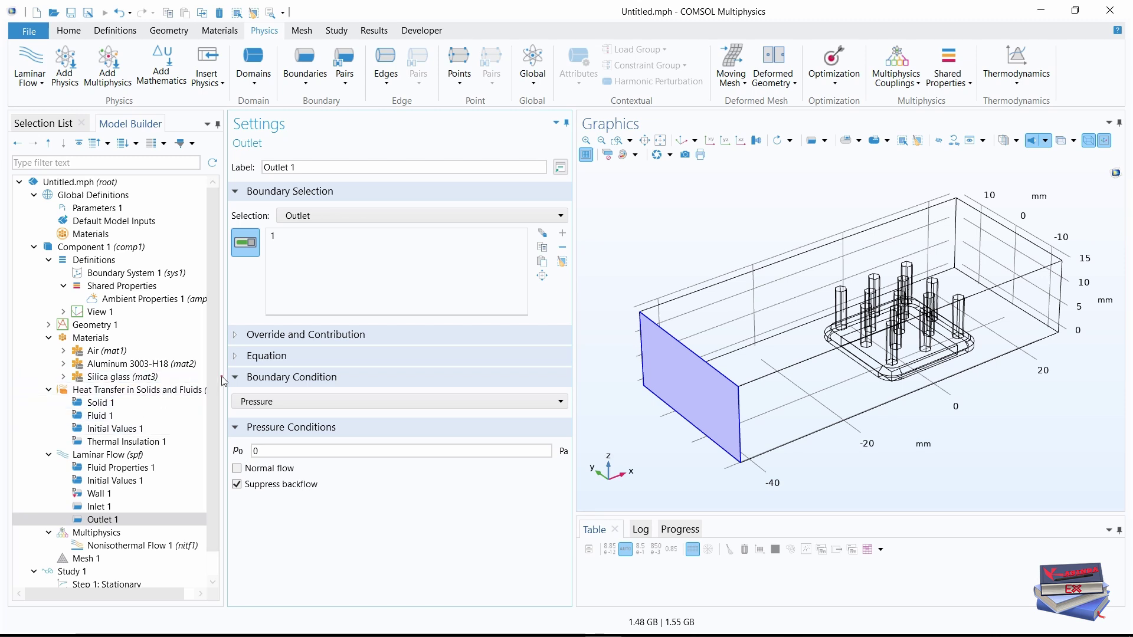
# Step: Add a heat transfer Inflow condition on the Inlet boundary selection, with the upstream temperature set to Ambient temperature (ampr1)
pyautogui.moveTo(224, 380); pyautogui.dragTo(265, 382)
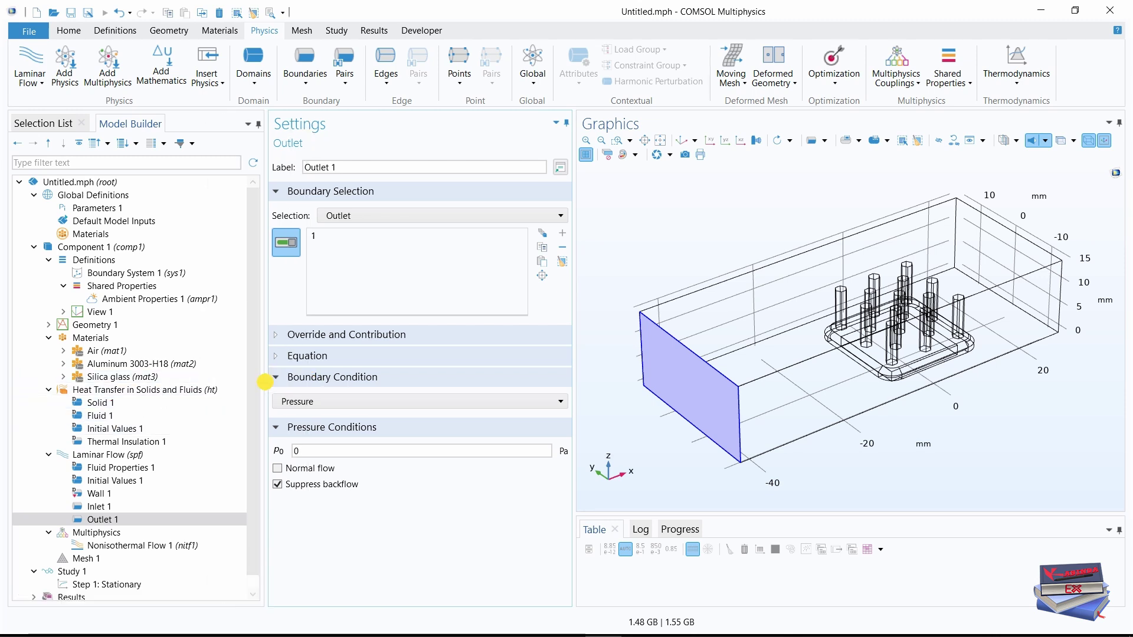
pyautogui.rightClick(131, 392)
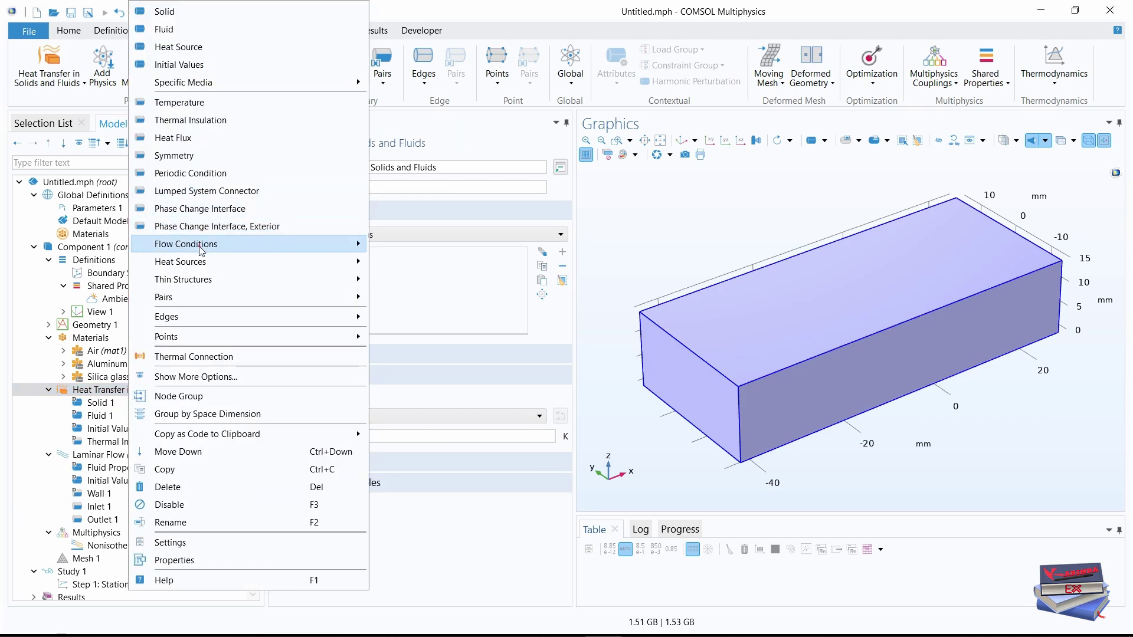
pyautogui.moveTo(200, 249)
pyautogui.click(394, 243)
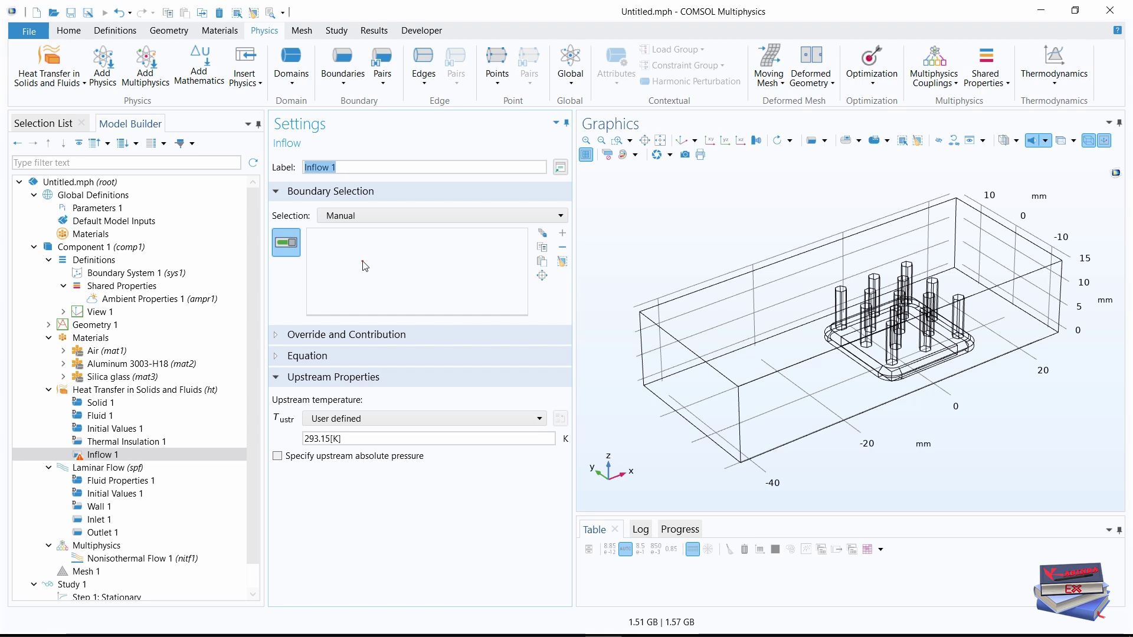
pyautogui.click(411, 213)
pyautogui.click(355, 287)
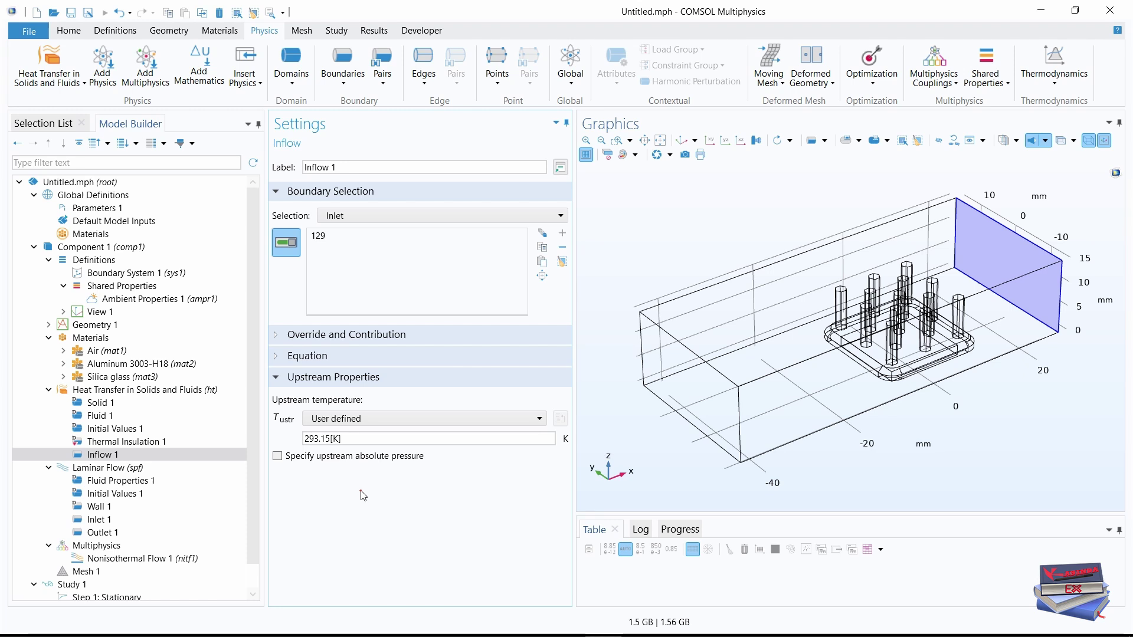
pyautogui.click(410, 419)
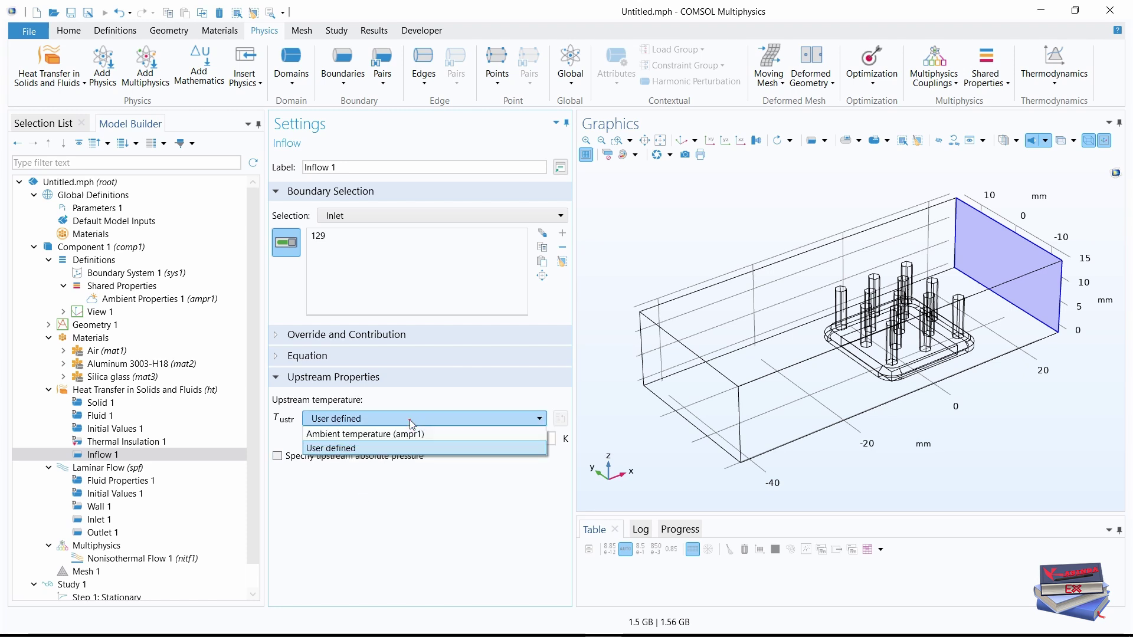
pyautogui.click(361, 436)
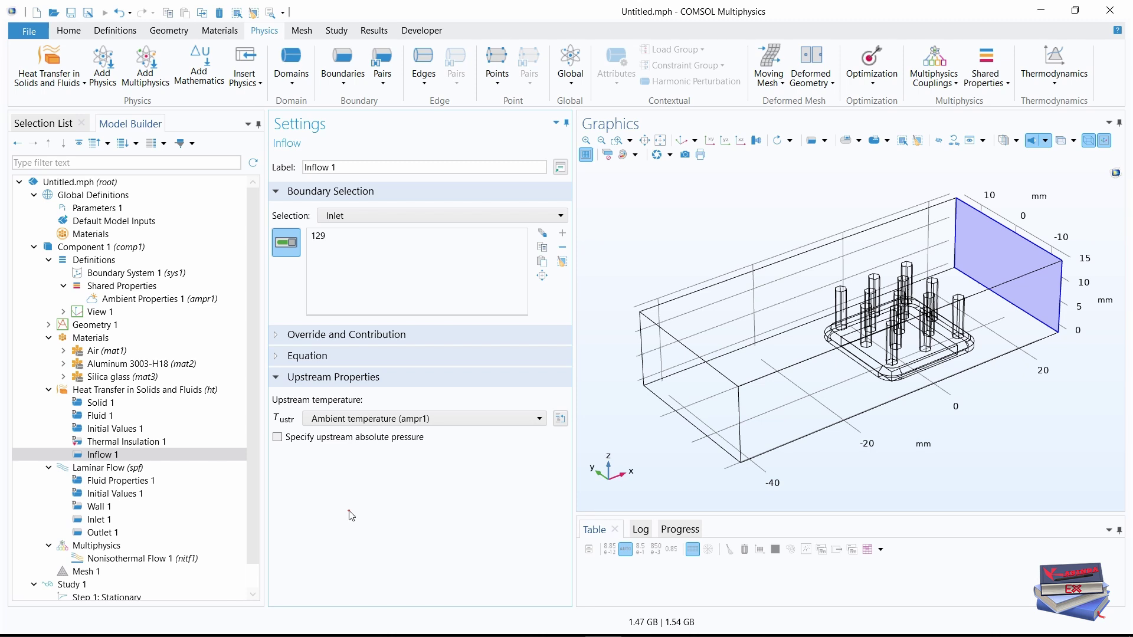
# Step: Add an Outflow condition to Heat Transfer in Solids and Fluids and apply it to the Outlet boundary selection
pyautogui.click(100, 390)
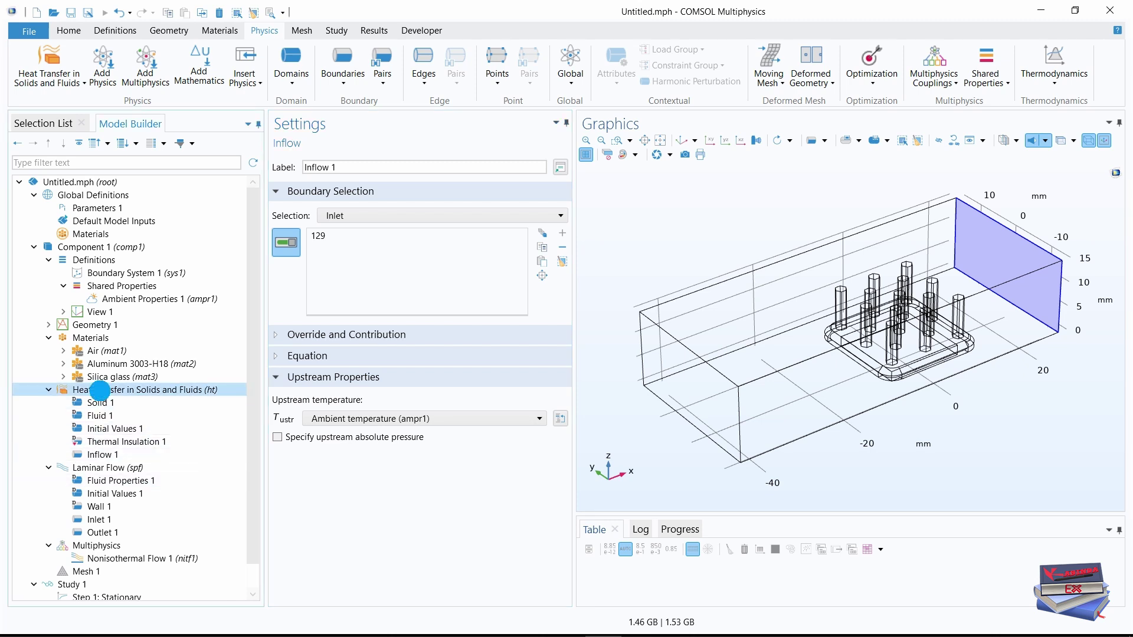
pyautogui.rightClick(100, 390)
pyautogui.moveTo(222, 312)
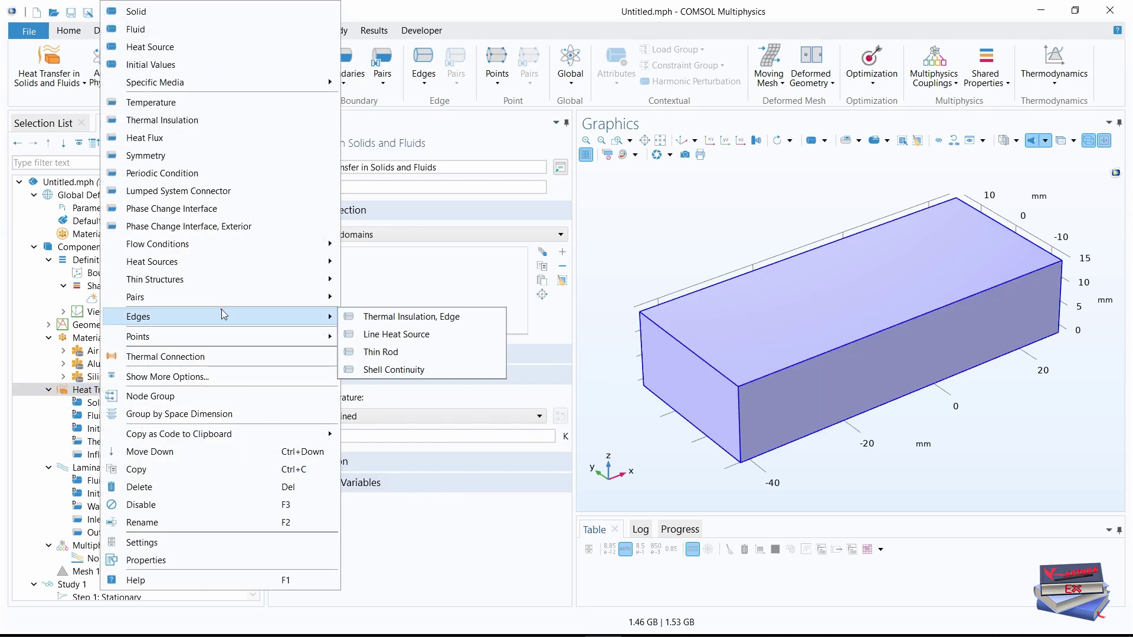
pyautogui.moveTo(283, 244)
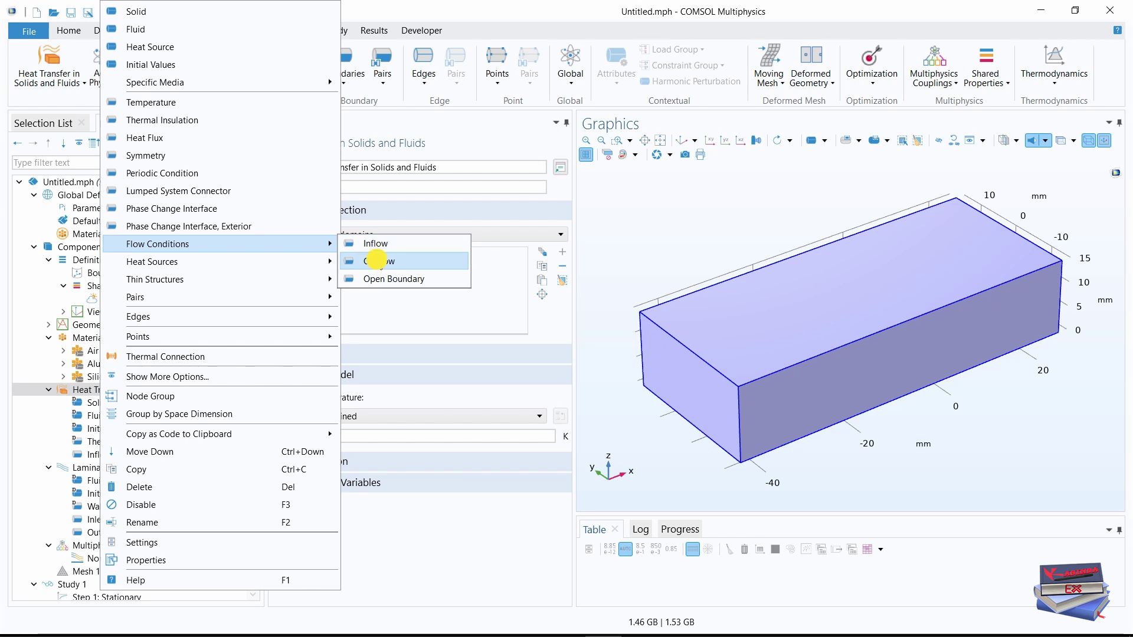
pyautogui.click(376, 260)
pyautogui.click(404, 216)
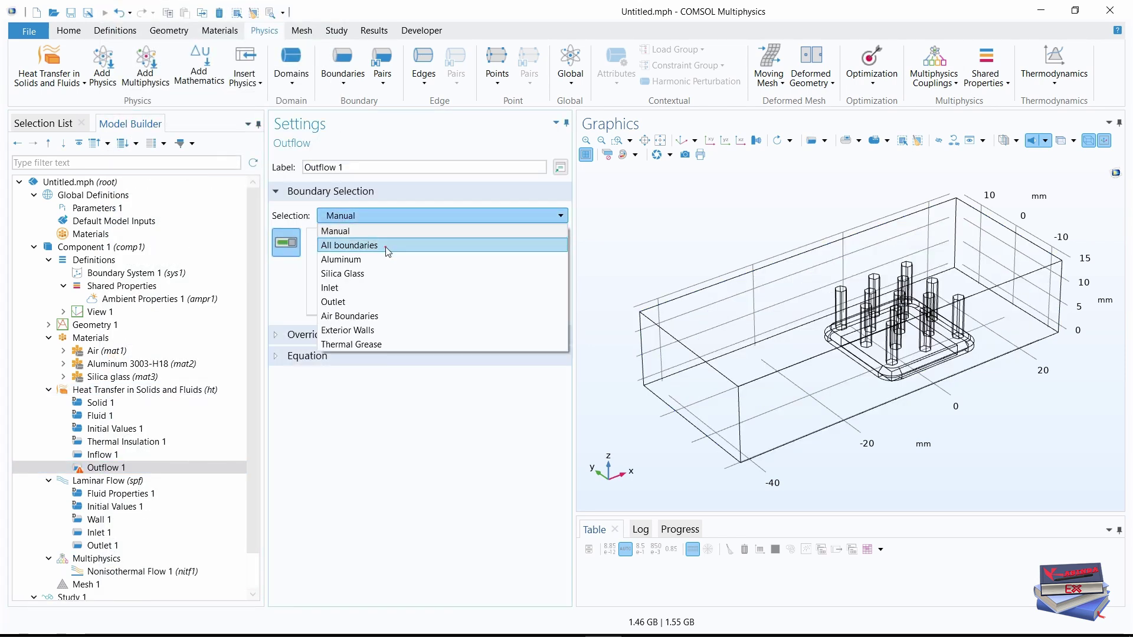
pyautogui.click(344, 302)
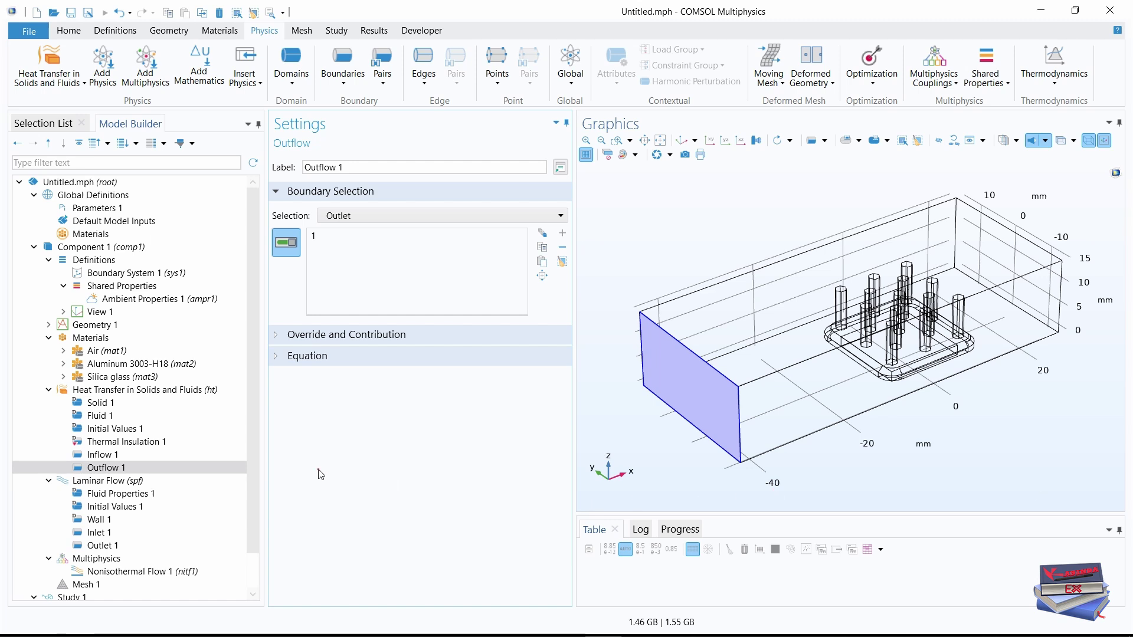
# Step: Add a Heat Source to Heat Transfer in Solids and Fluids and apply it to the Silica Glass domain selection
pyautogui.rightClick(120, 391)
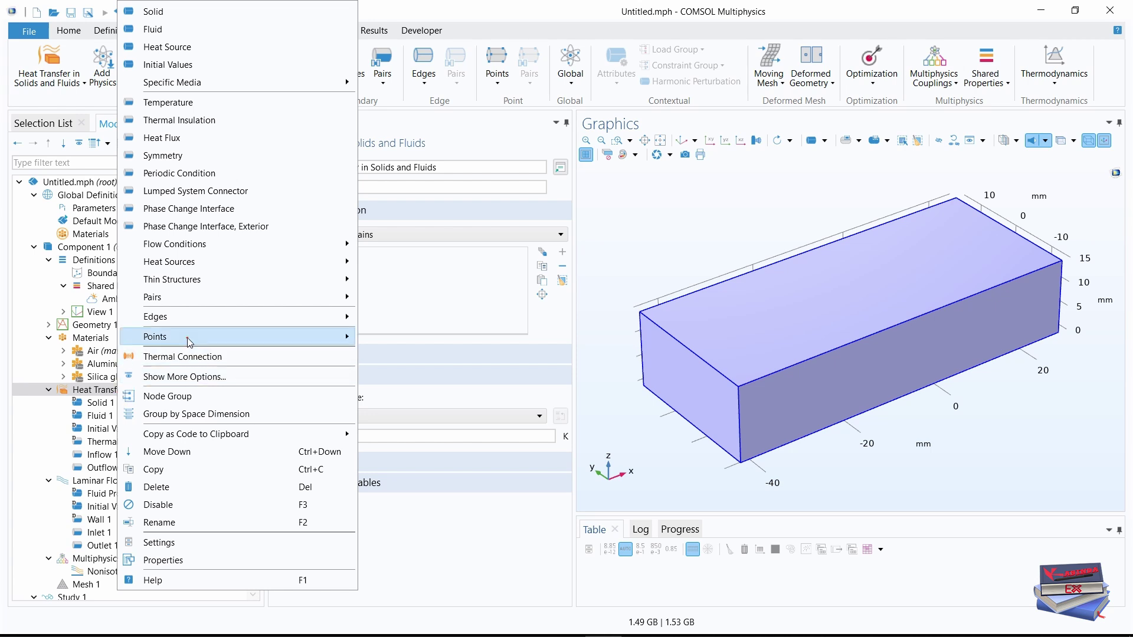
pyautogui.click(176, 49)
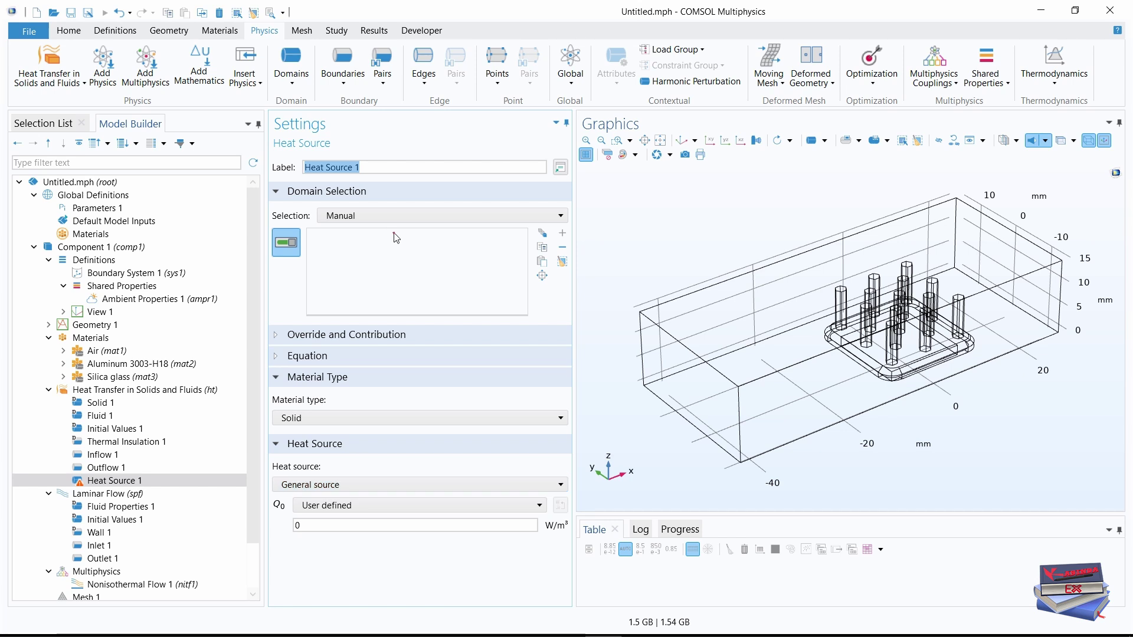
pyautogui.click(412, 216)
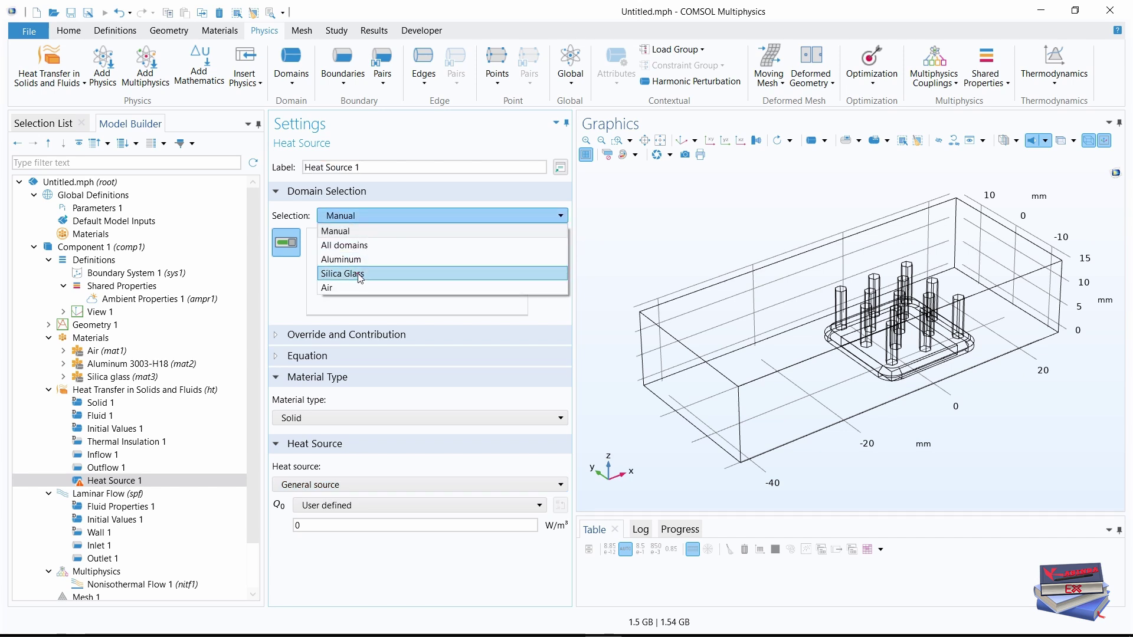
pyautogui.click(361, 273)
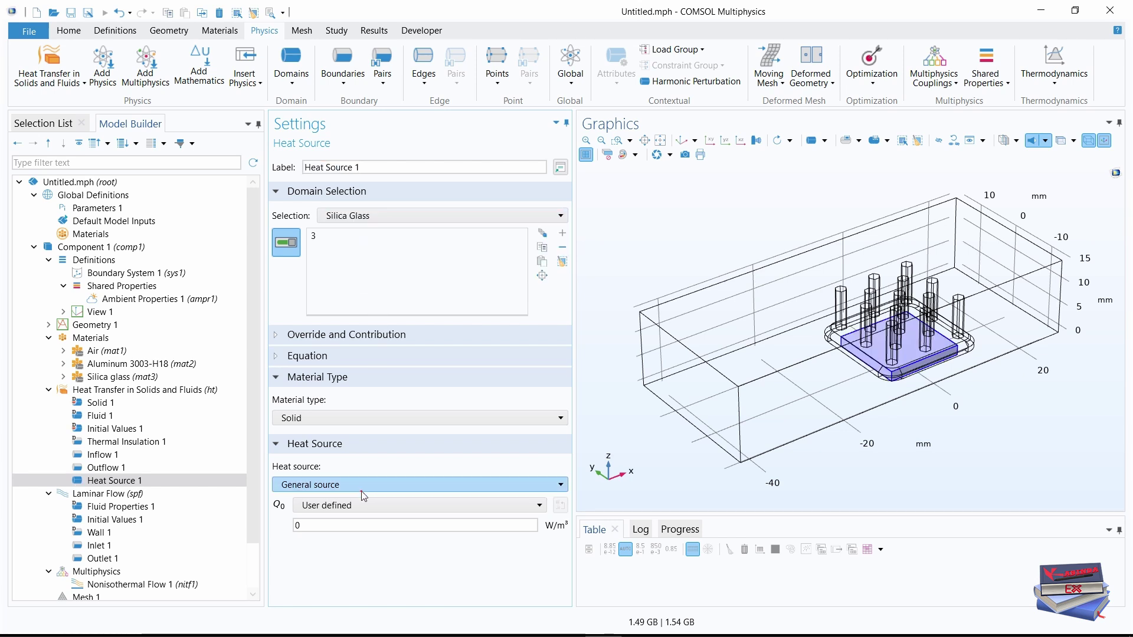
# Step: Define the silica glass heat source as a Heat rate with P0 as its value
pyautogui.click(319, 485)
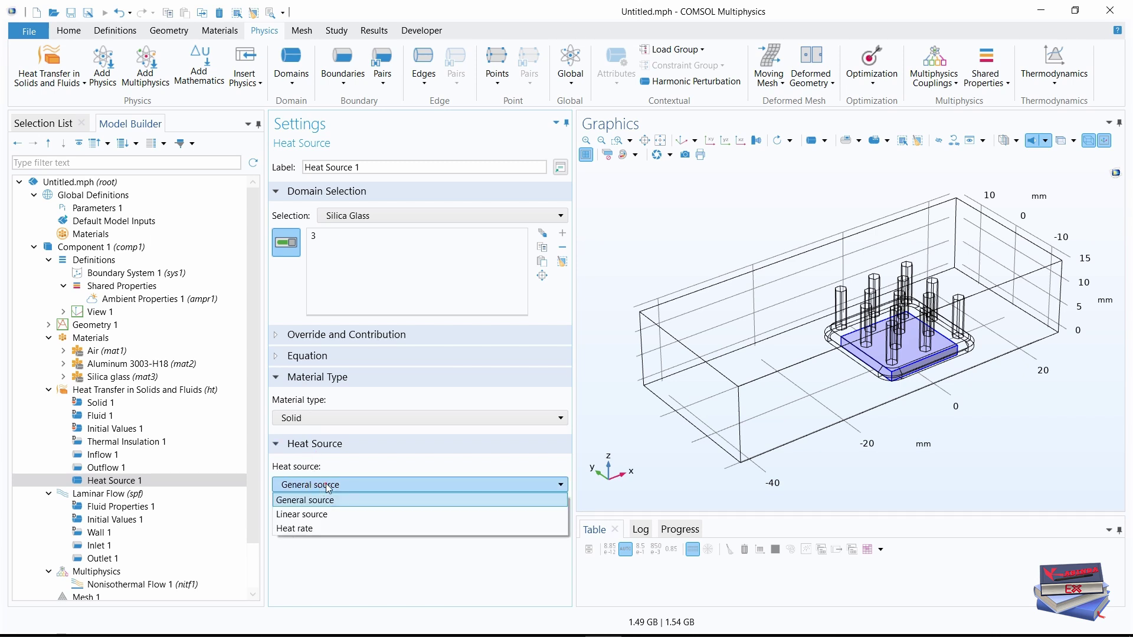
pyautogui.click(302, 529)
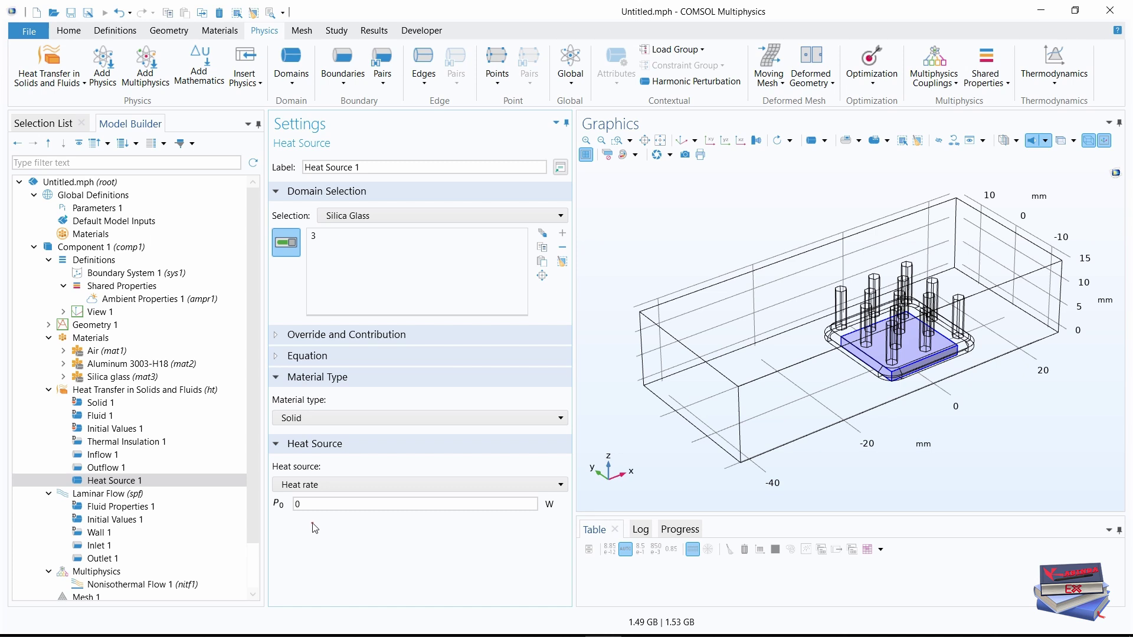
pyautogui.moveTo(307, 506); pyautogui.dragTo(282, 506)
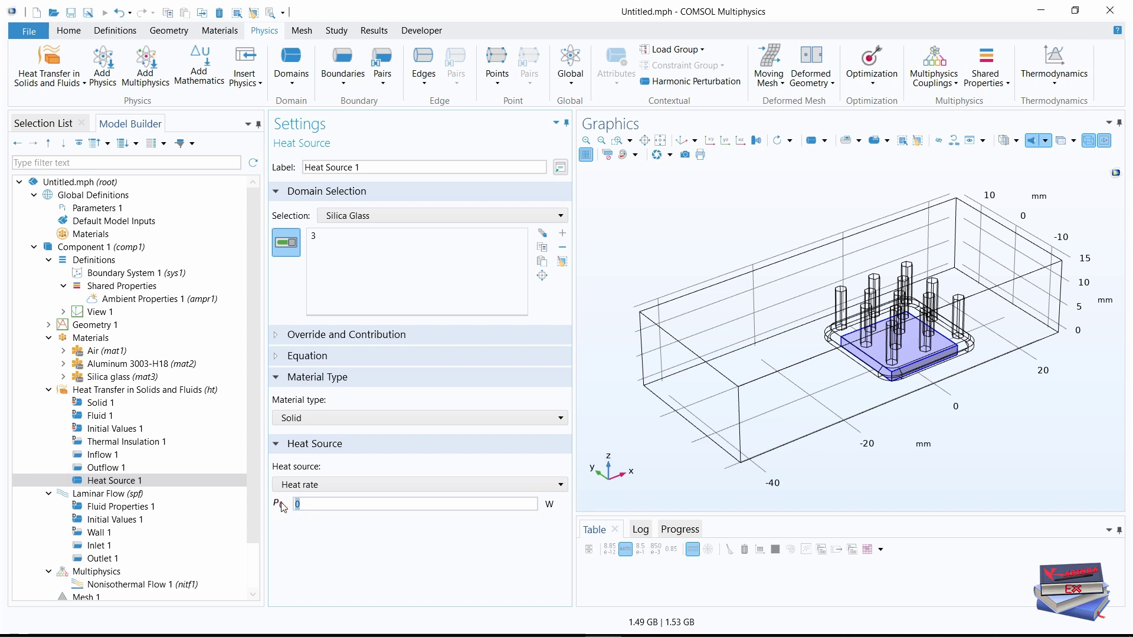
pyautogui.write('P0')
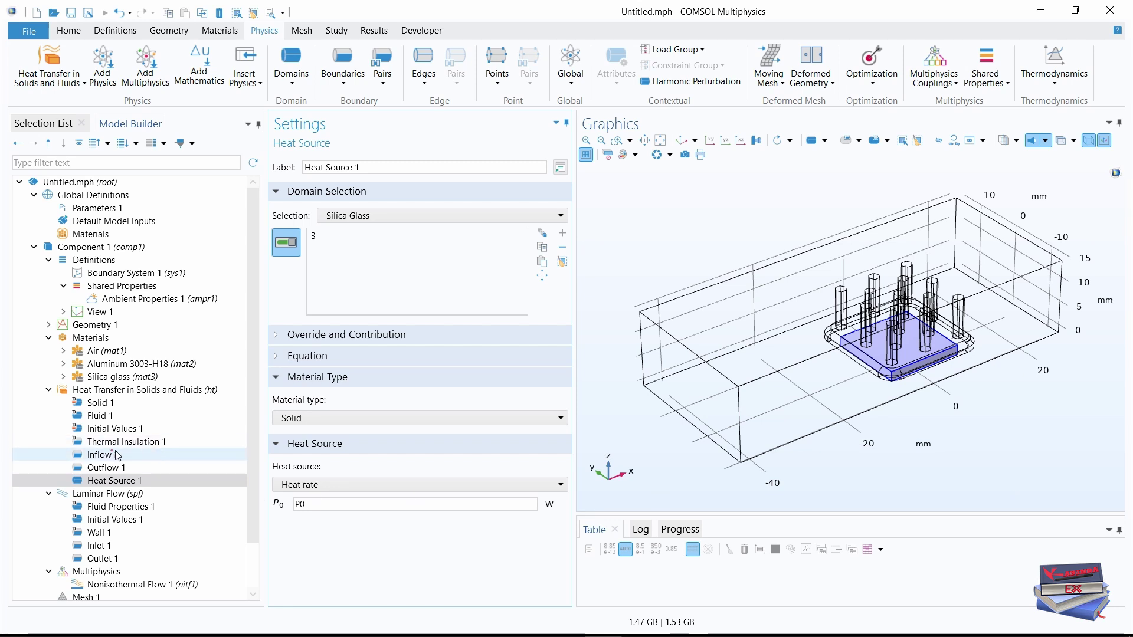
# Step: Set the physics-controlled mesh's element size to Coarser and build the whole mesh
pyautogui.scroll(-2, 94, 459)
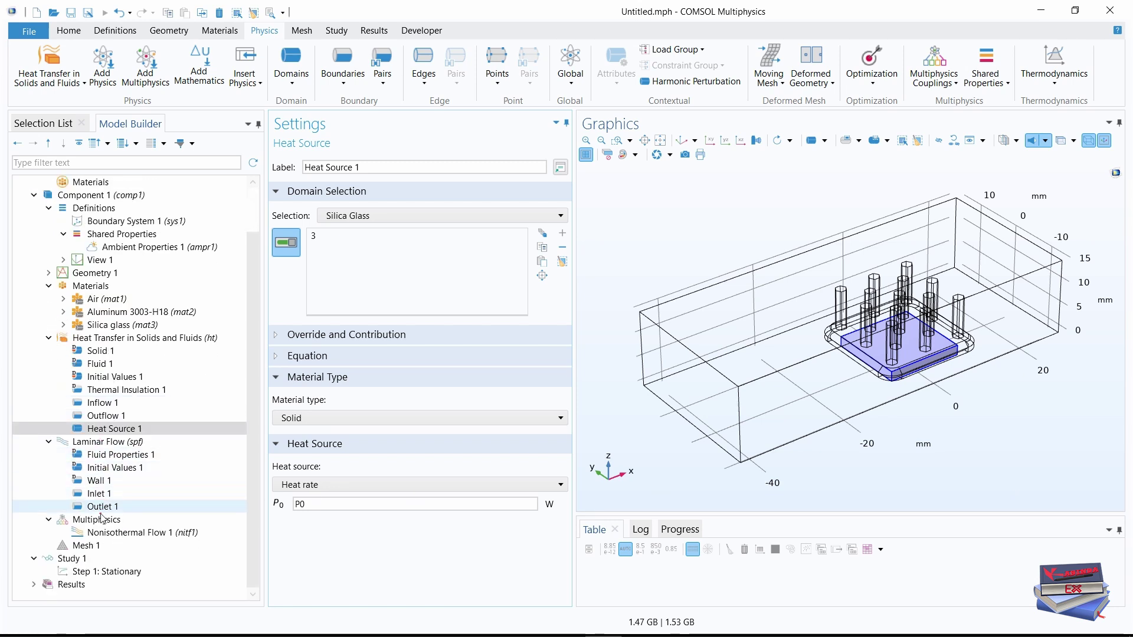
pyautogui.click(84, 546)
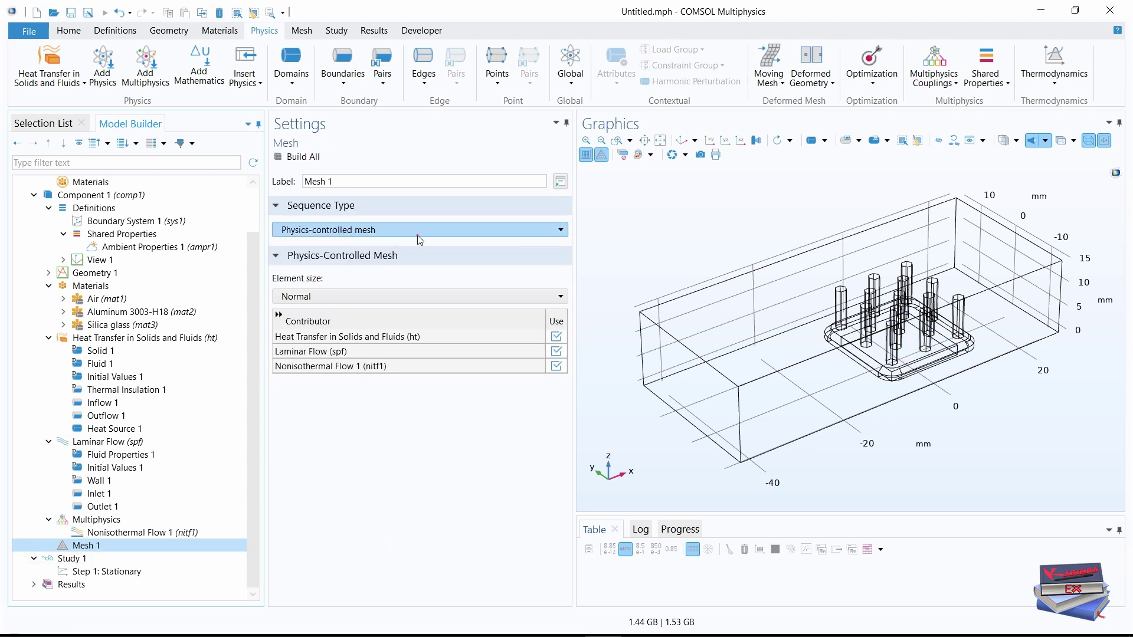
pyautogui.click(323, 296)
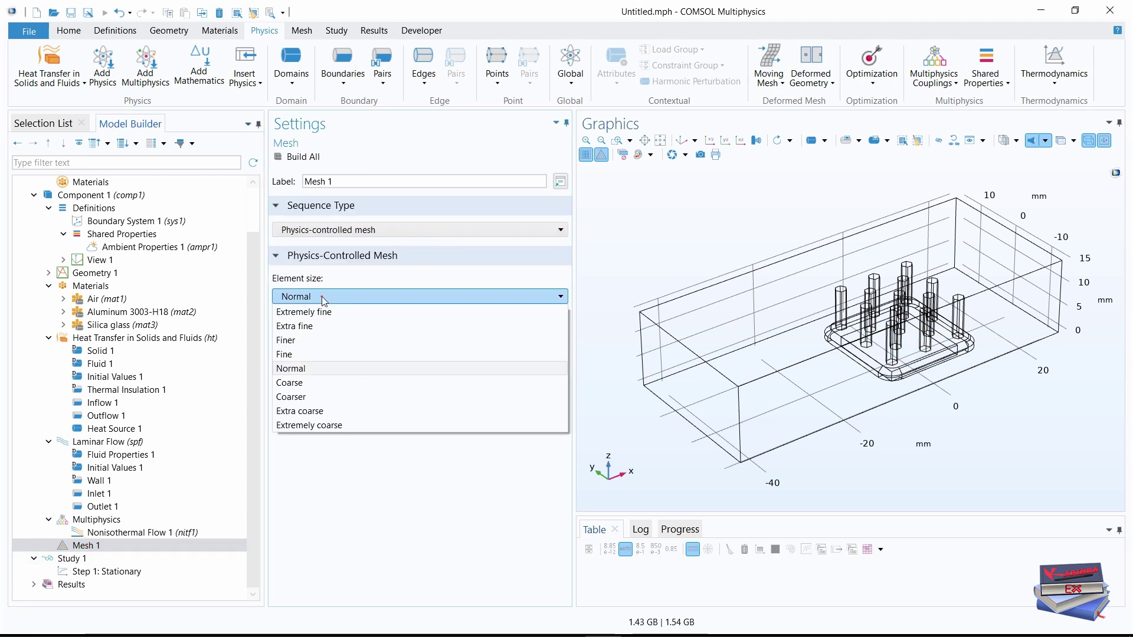
pyautogui.click(298, 397)
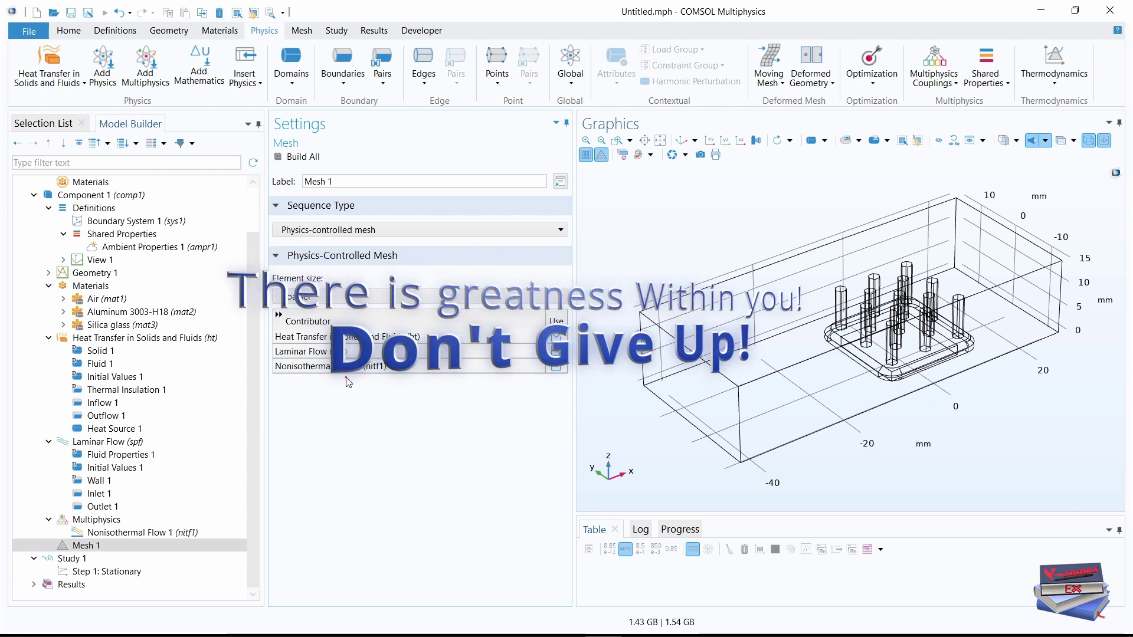
pyautogui.click(300, 158)
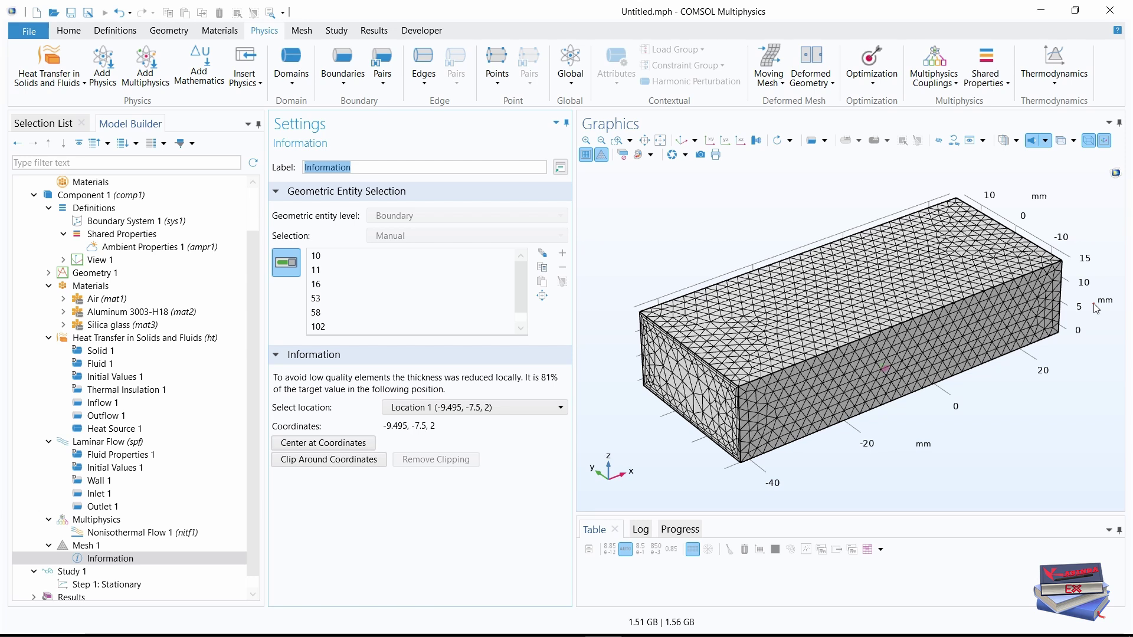
# Step: Hide the channel's front, outlet and top boundaries to expose the mesh around the heat sink
pyautogui.click(942, 142)
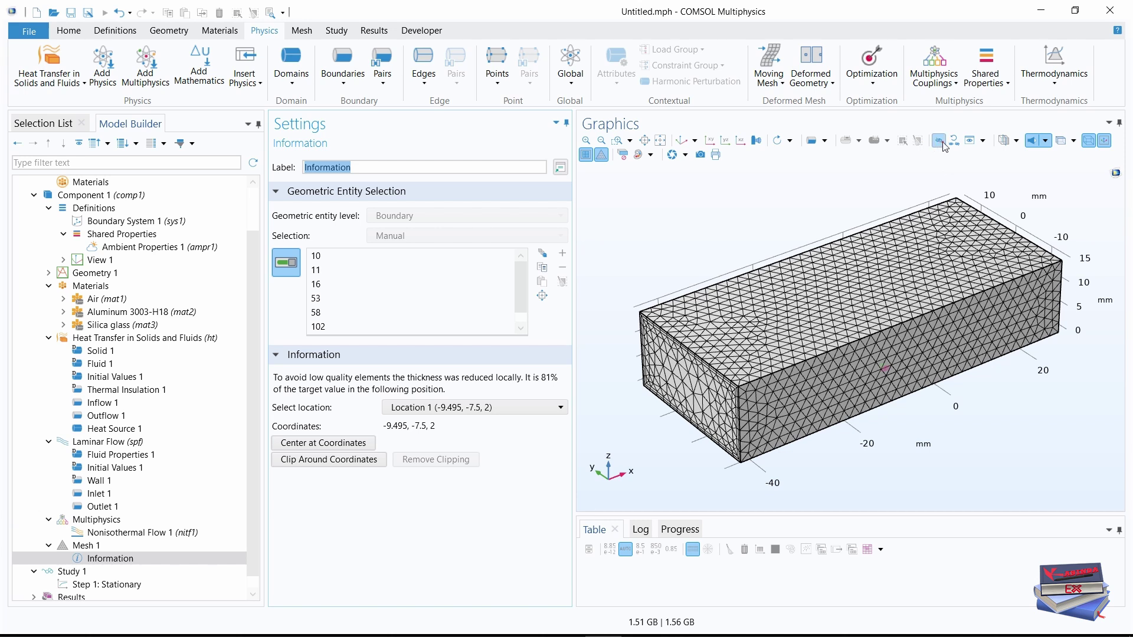
pyautogui.click(823, 146)
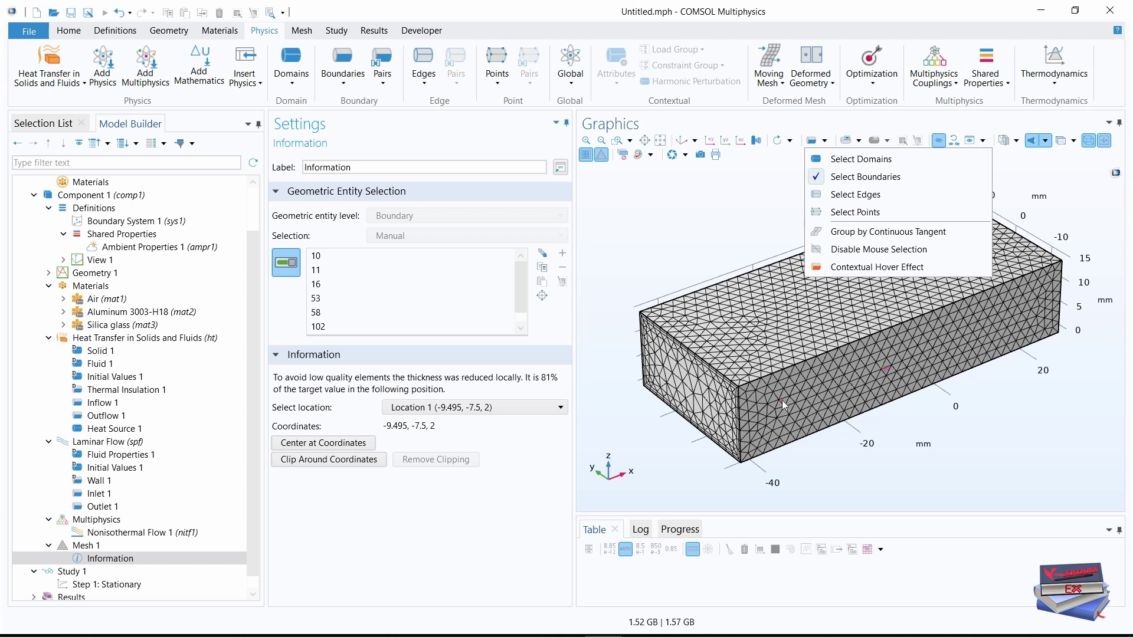
pyautogui.click(639, 244)
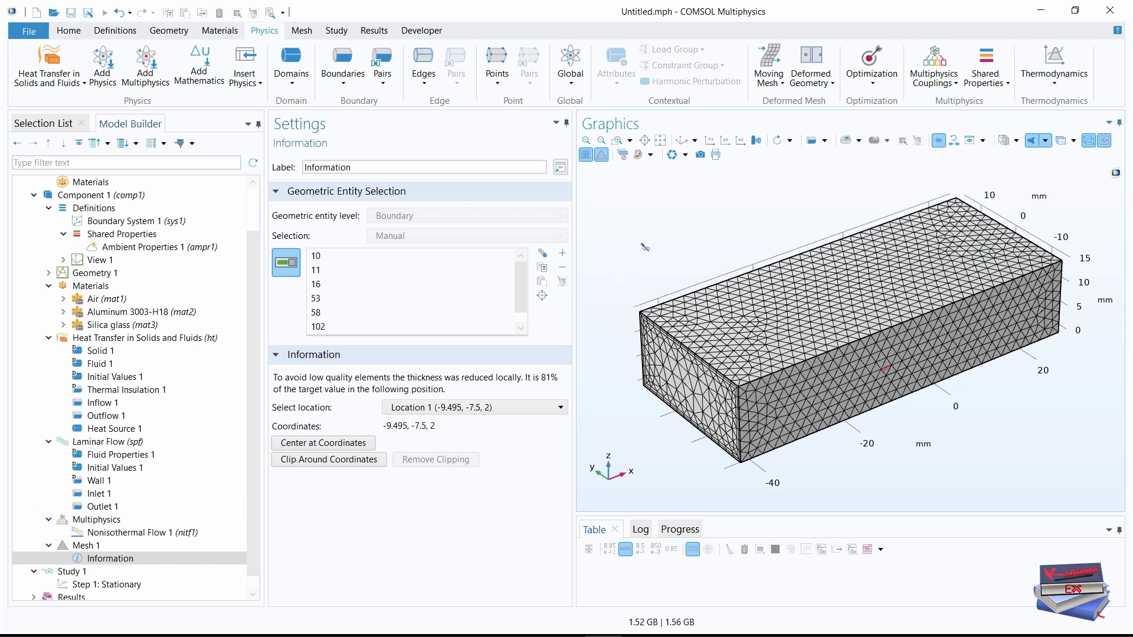
pyautogui.click(796, 392)
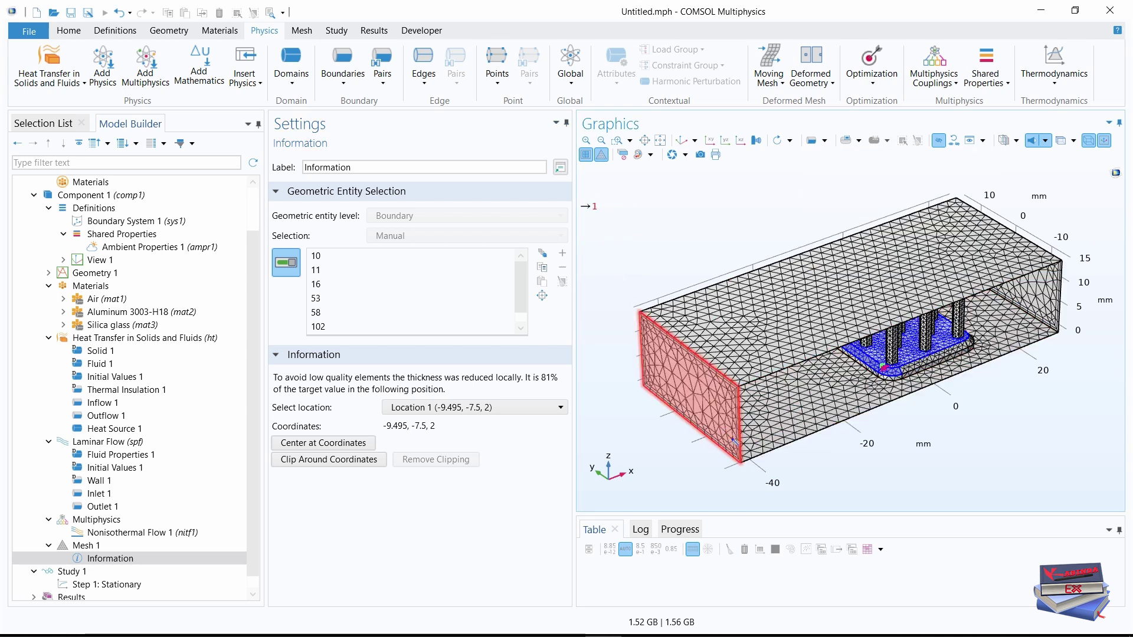
pyautogui.click(707, 411)
pyautogui.click(705, 319)
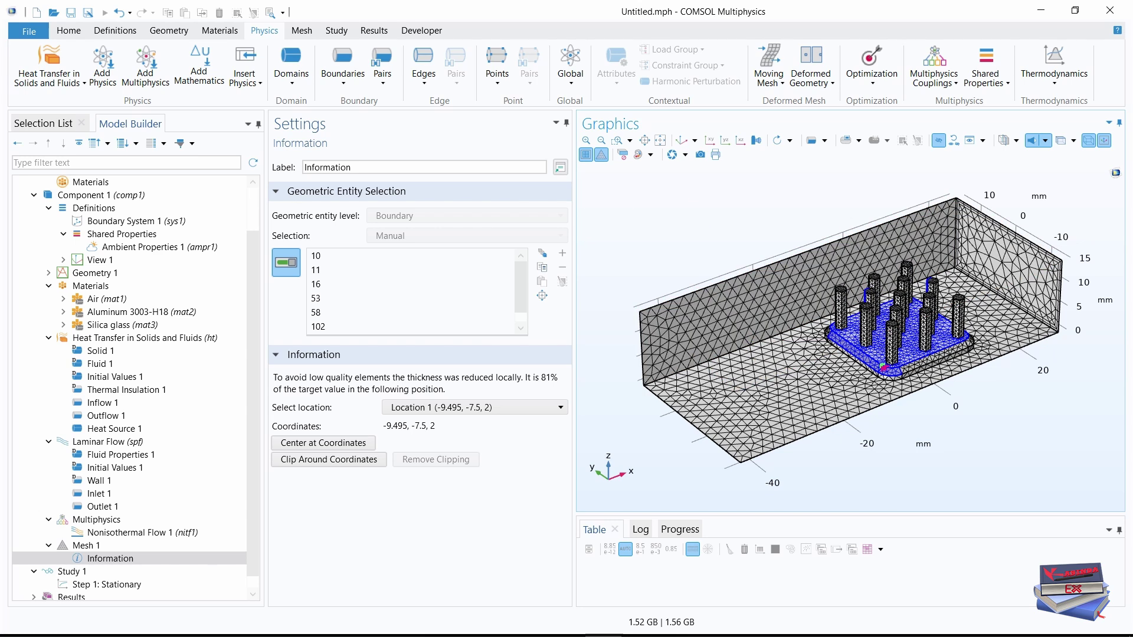
# Step: Compute the stationary study of the heat sink model
pyautogui.scroll(-1, 130, 389)
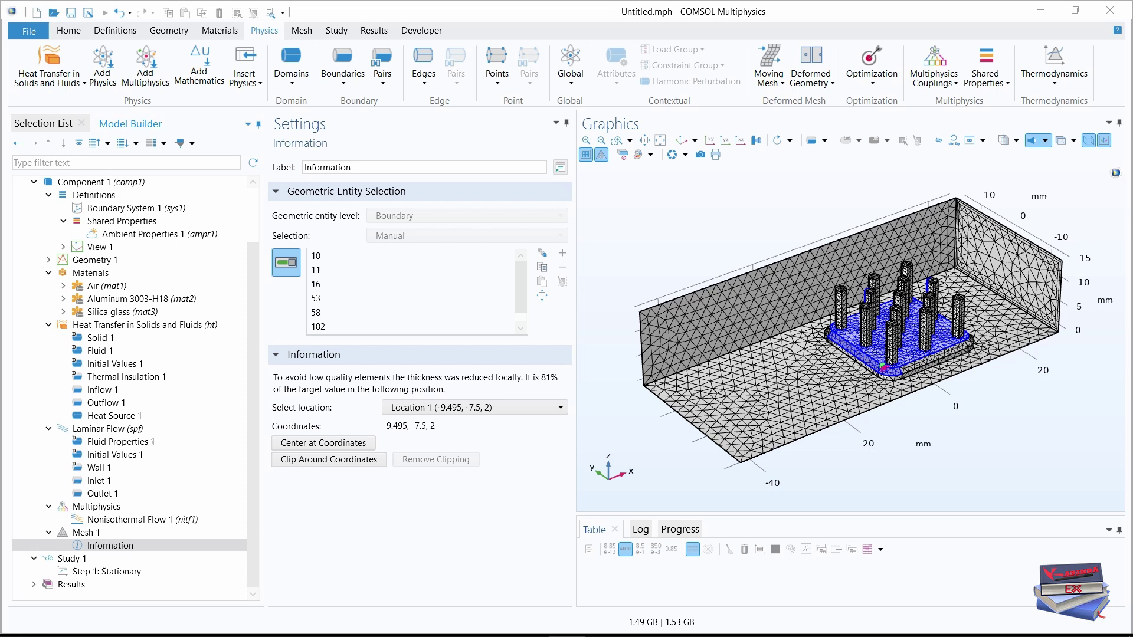
pyautogui.click(68, 31)
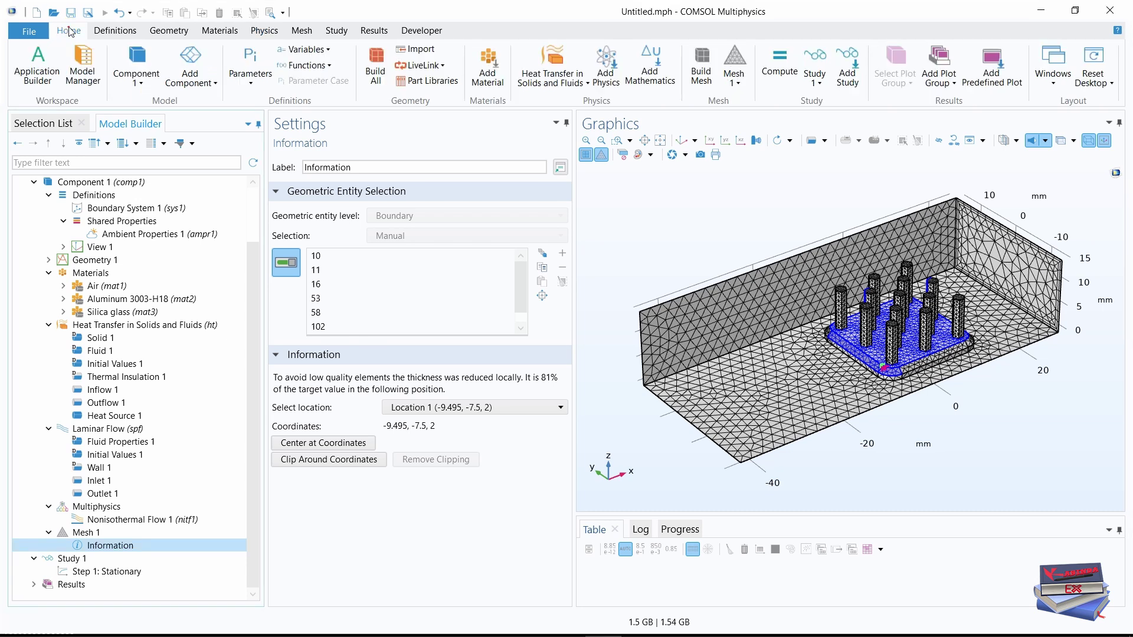
pyautogui.click(780, 65)
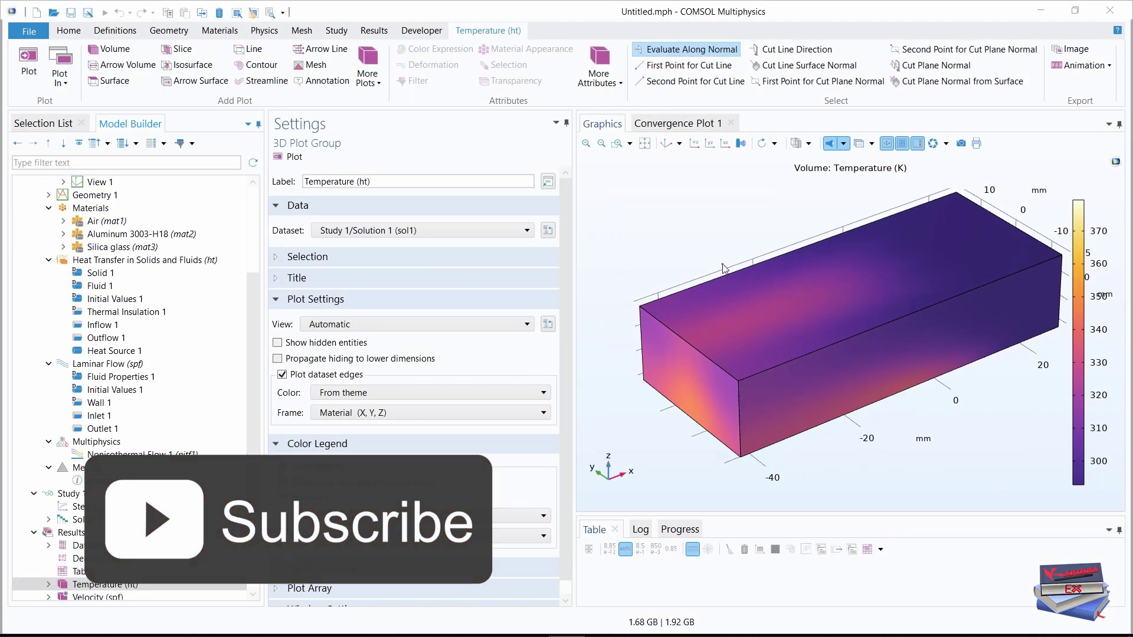
# Step: Add a Transparency attribute to the volume plot in the Temperature (ht) plot group
pyautogui.click(646, 145)
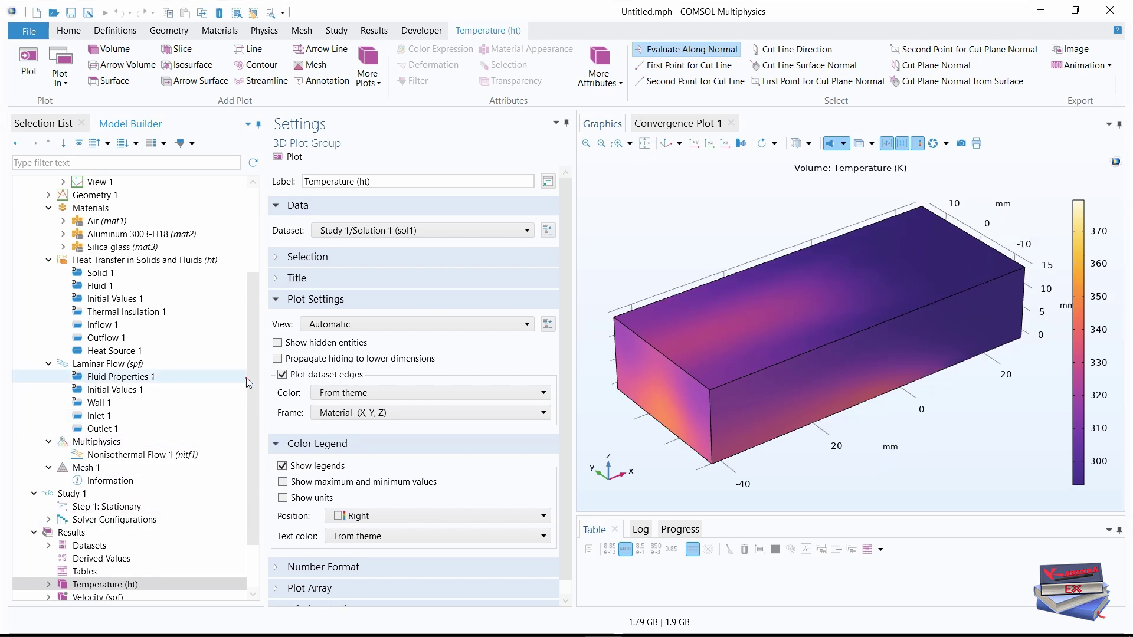
pyautogui.scroll(-2, 230, 449)
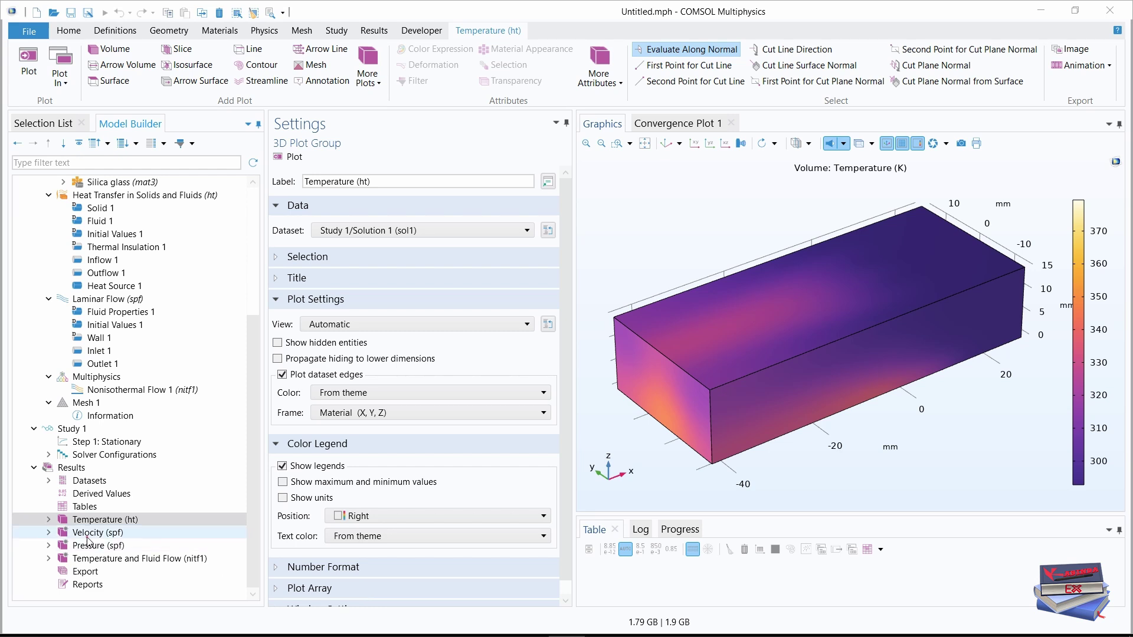
pyautogui.click(49, 520)
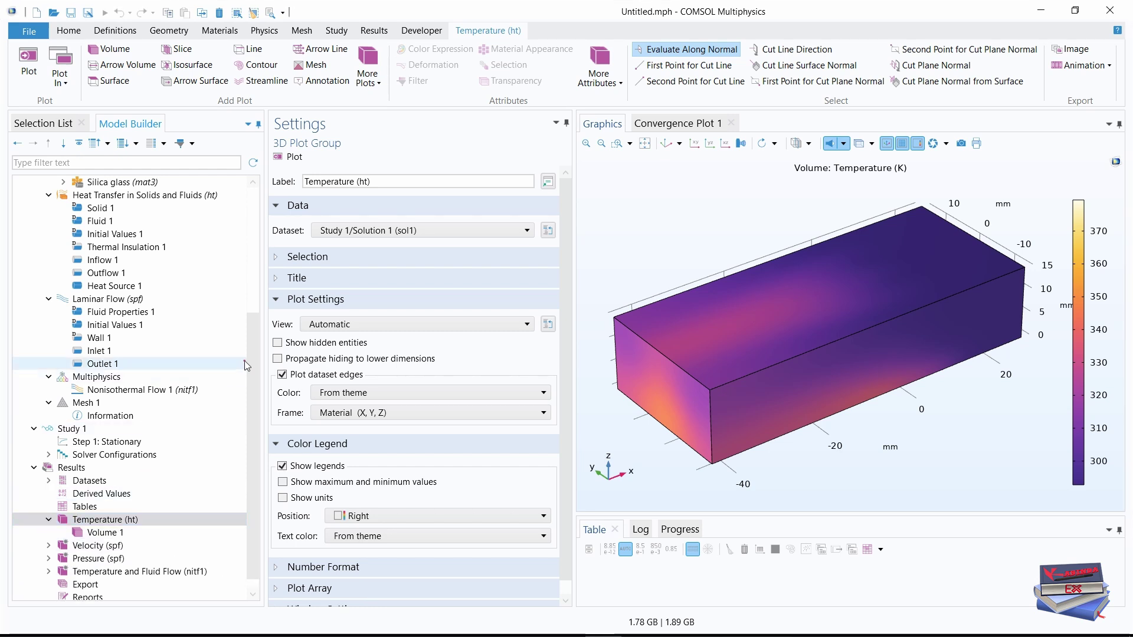
pyautogui.scroll(-1, 248, 422)
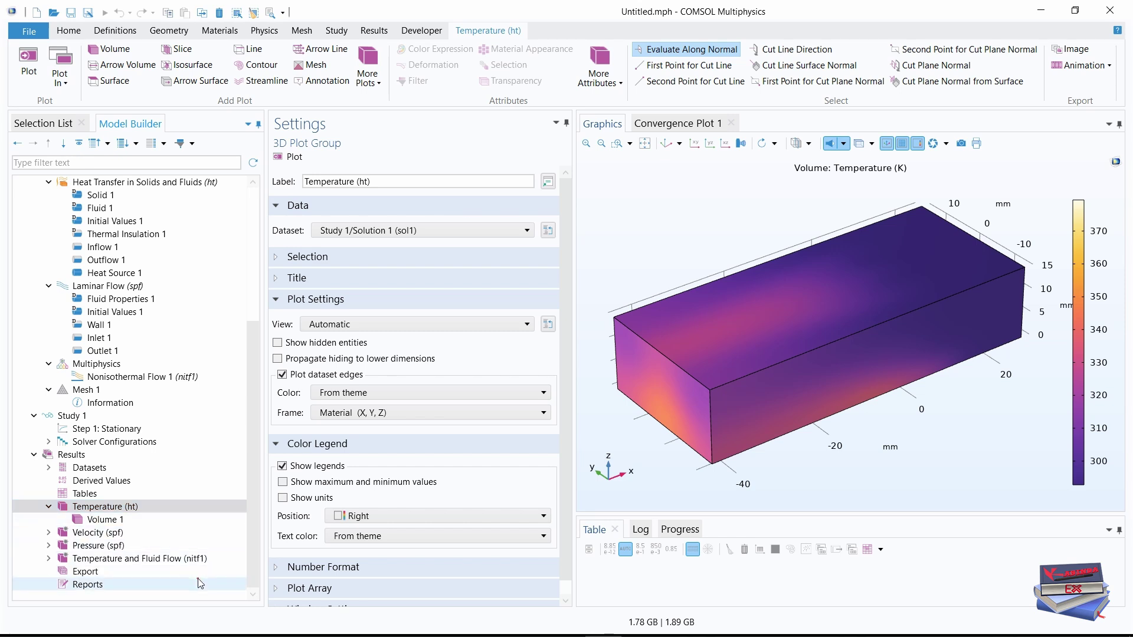
pyautogui.rightClick(98, 521)
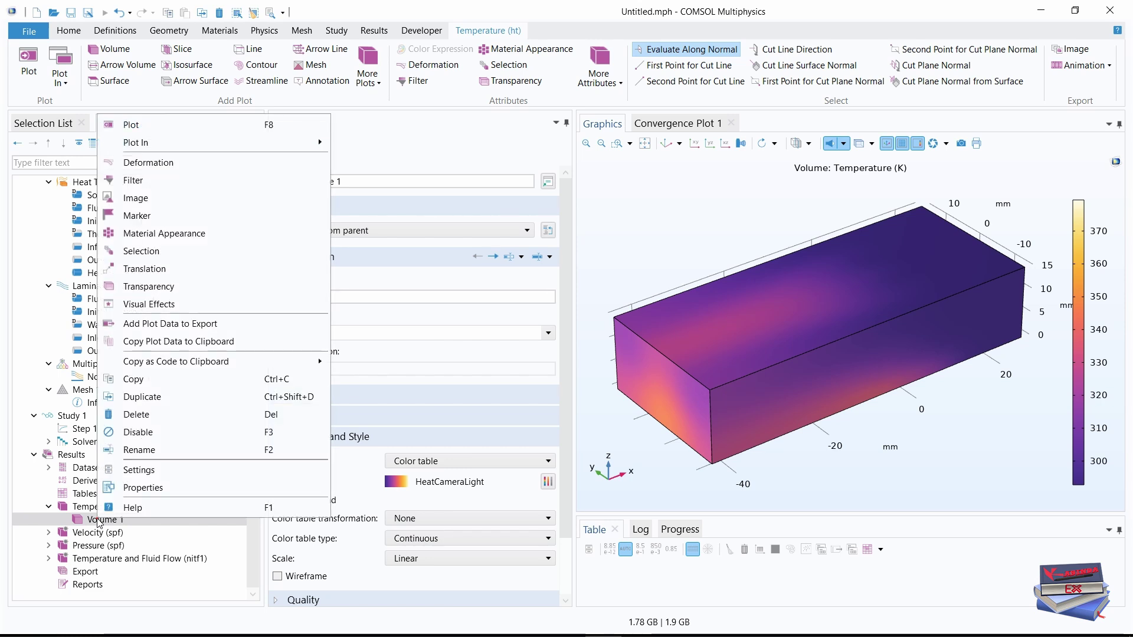
pyautogui.moveTo(169, 365)
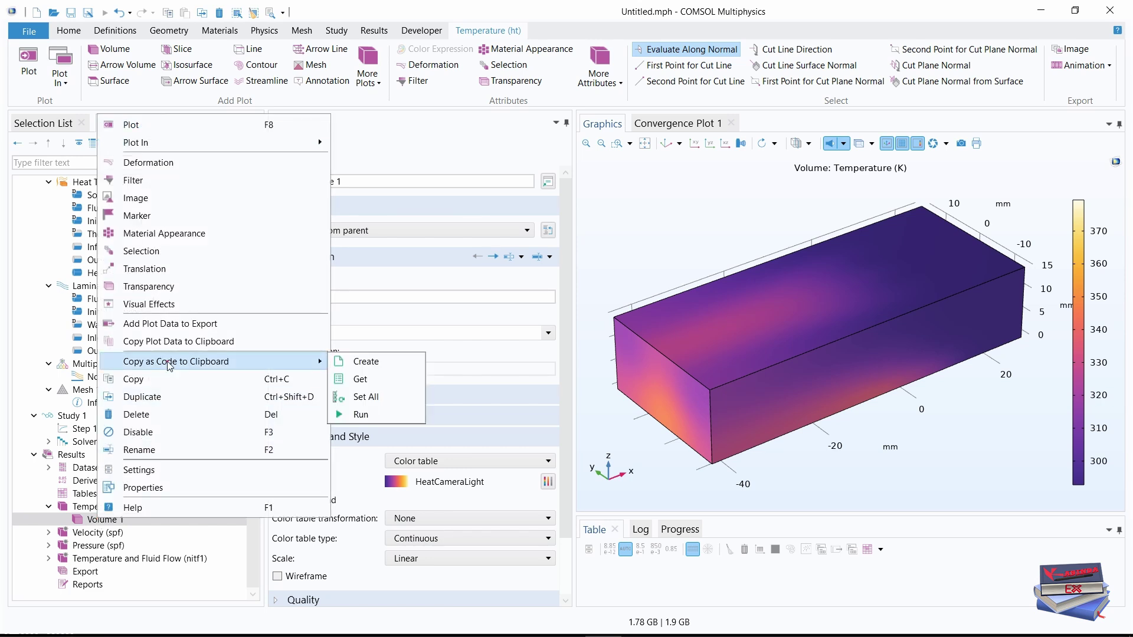
pyautogui.click(148, 286)
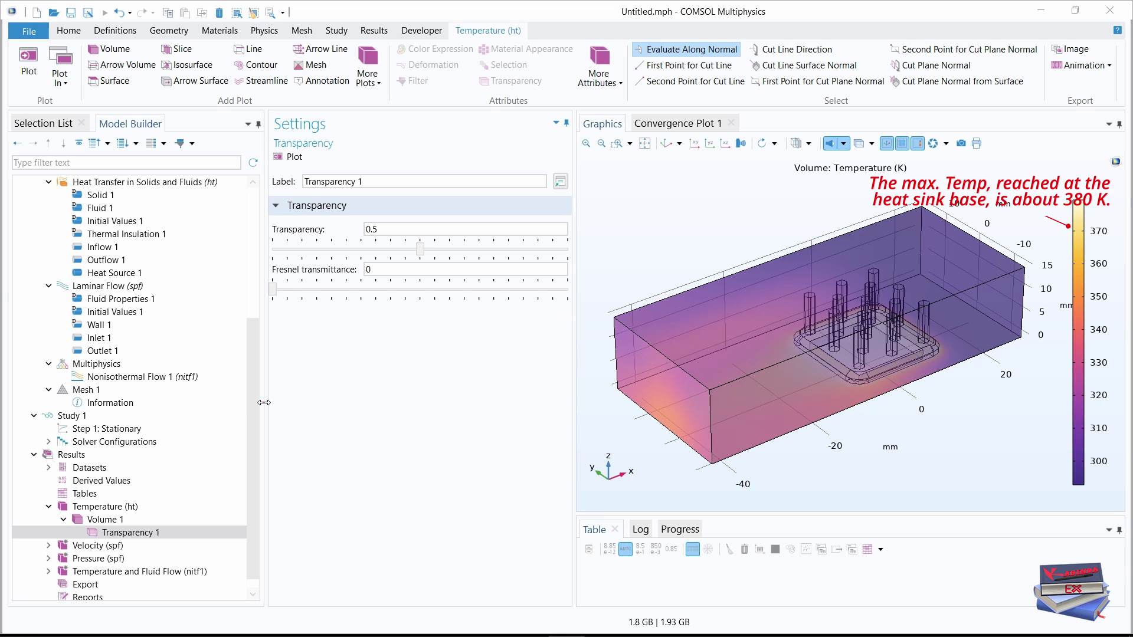
# Step: In the Temperature and Fluid Flow plot group, set the Fluid Flow arrow volume's number of x grid points to 40
pyautogui.moveTo(260, 377); pyautogui.dragTo(258, 434)
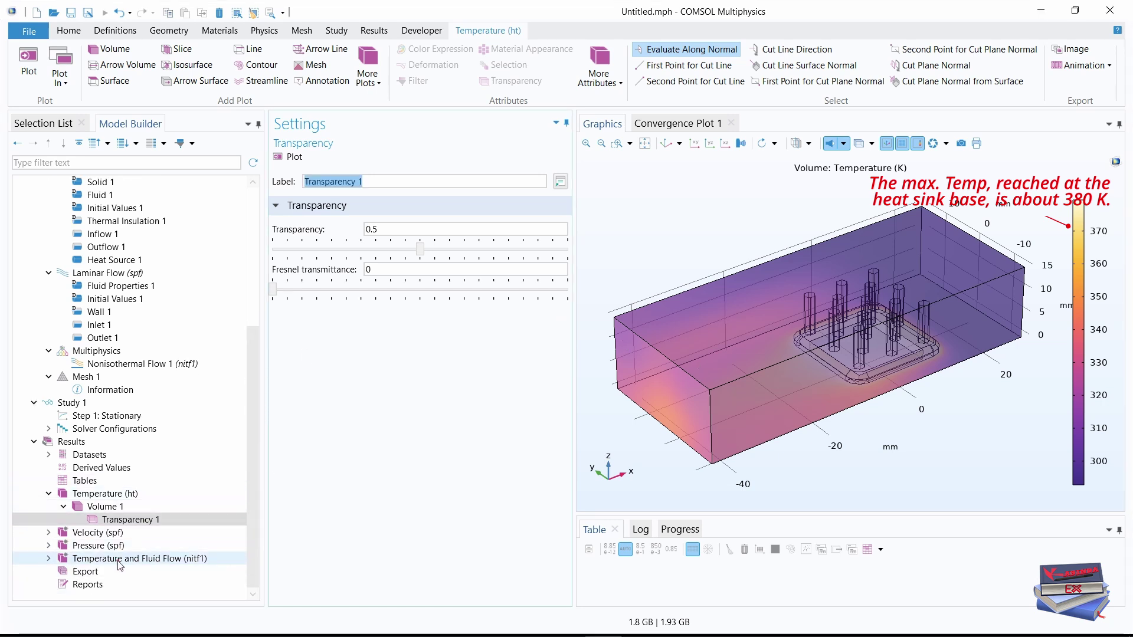
pyautogui.click(48, 559)
pyautogui.moveTo(253, 374); pyautogui.dragTo(246, 425)
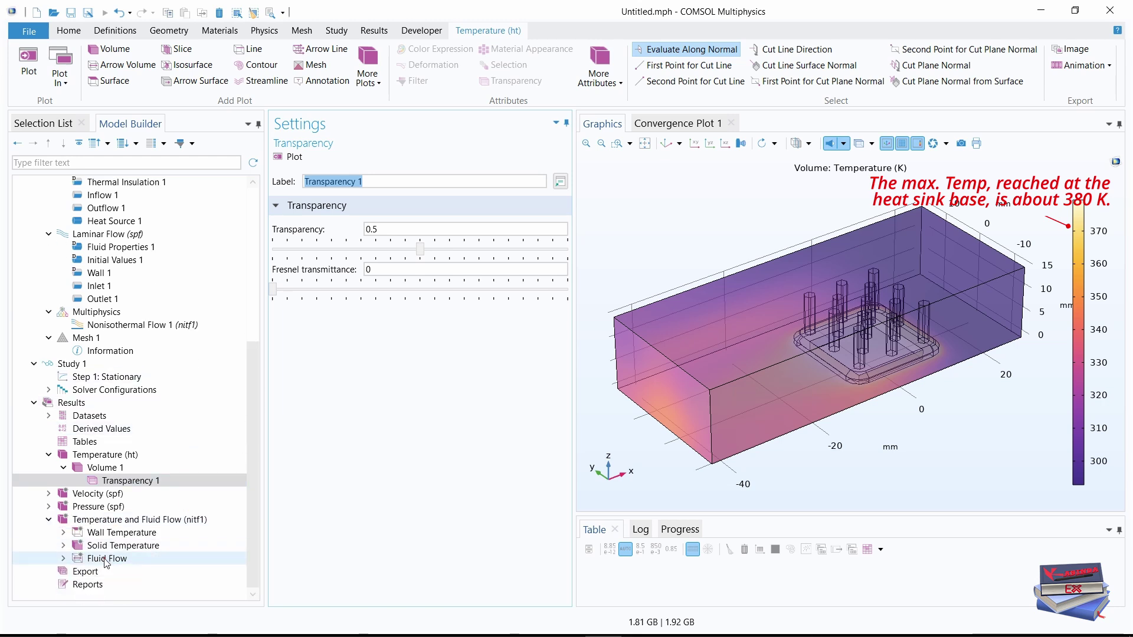
pyautogui.click(63, 558)
pyautogui.moveTo(250, 478); pyautogui.dragTo(249, 493)
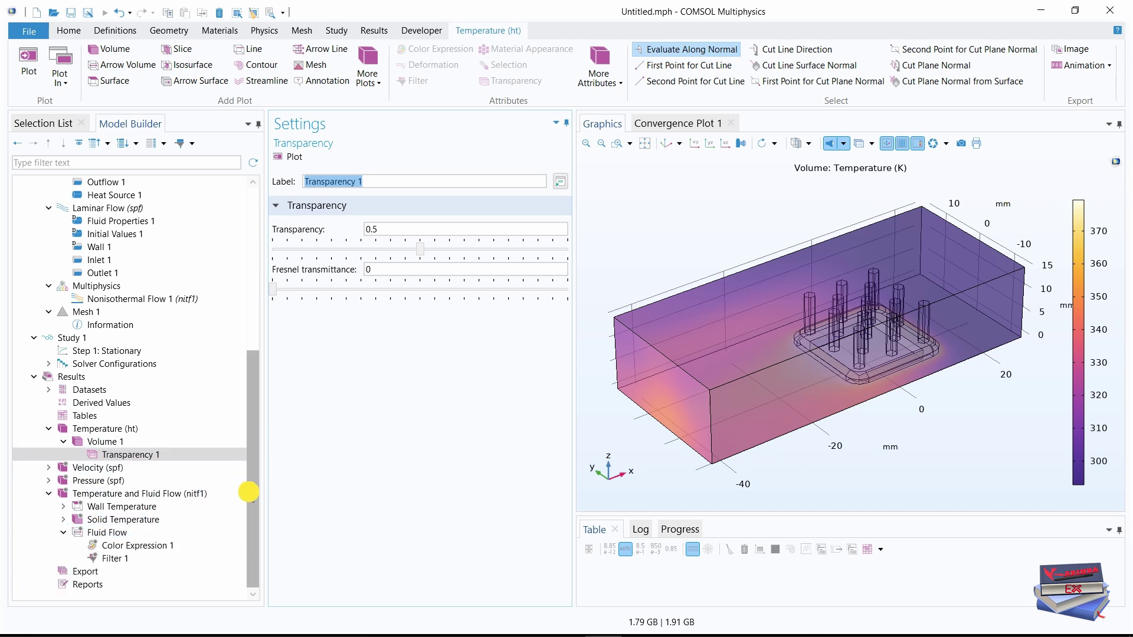
pyautogui.click(112, 534)
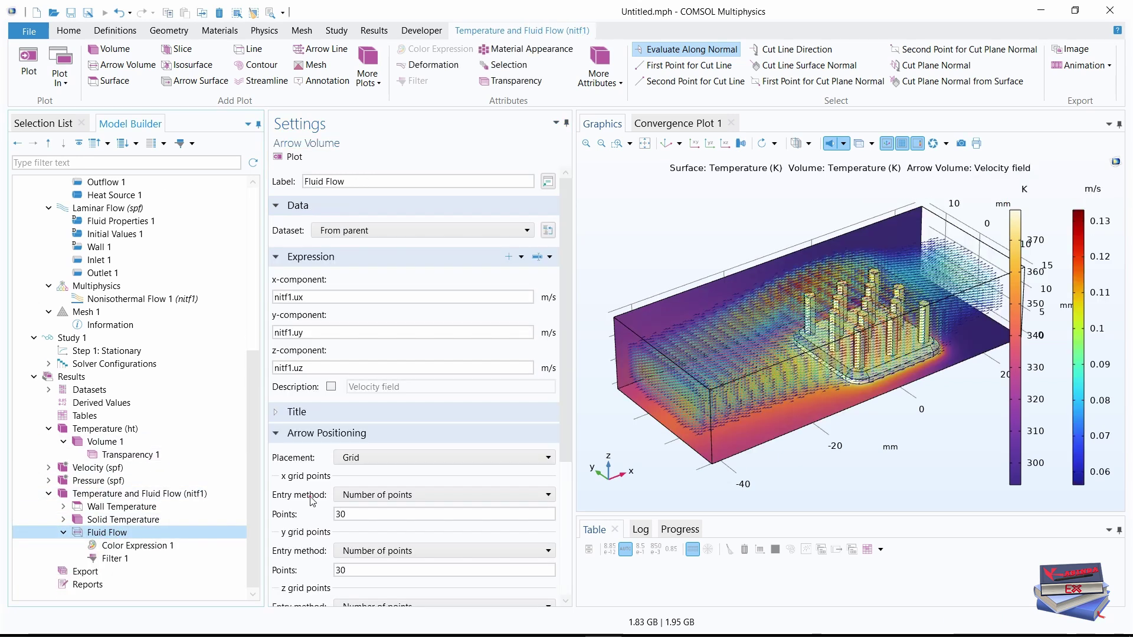
pyautogui.scroll(-3, 377, 331)
pyautogui.click(376, 333)
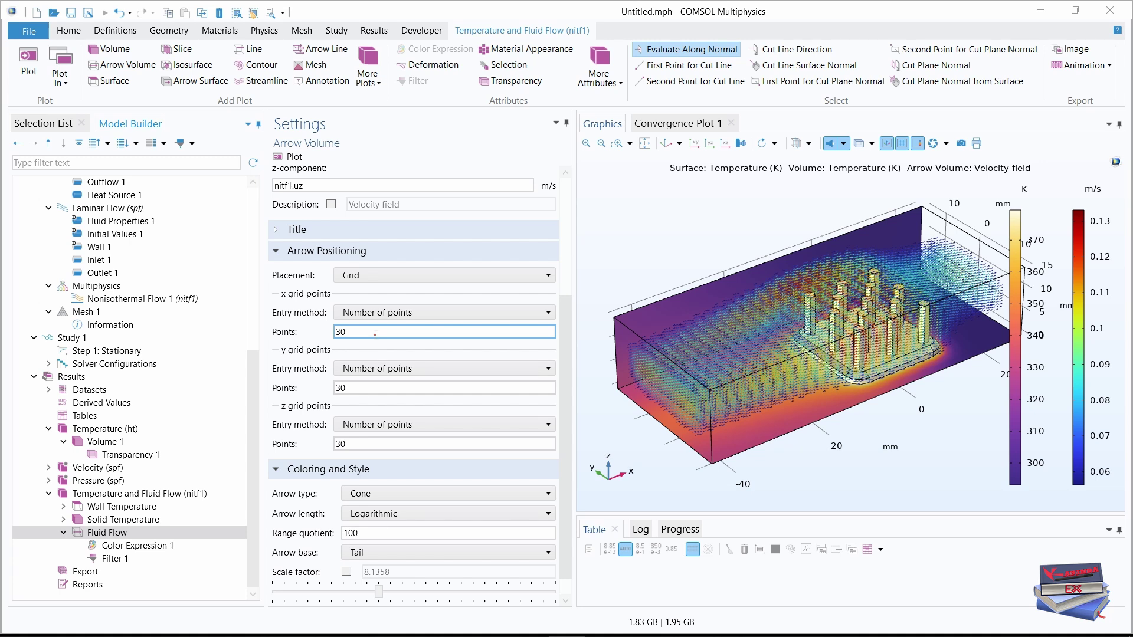
pyautogui.doubleClick(337, 332)
pyautogui.write('40')
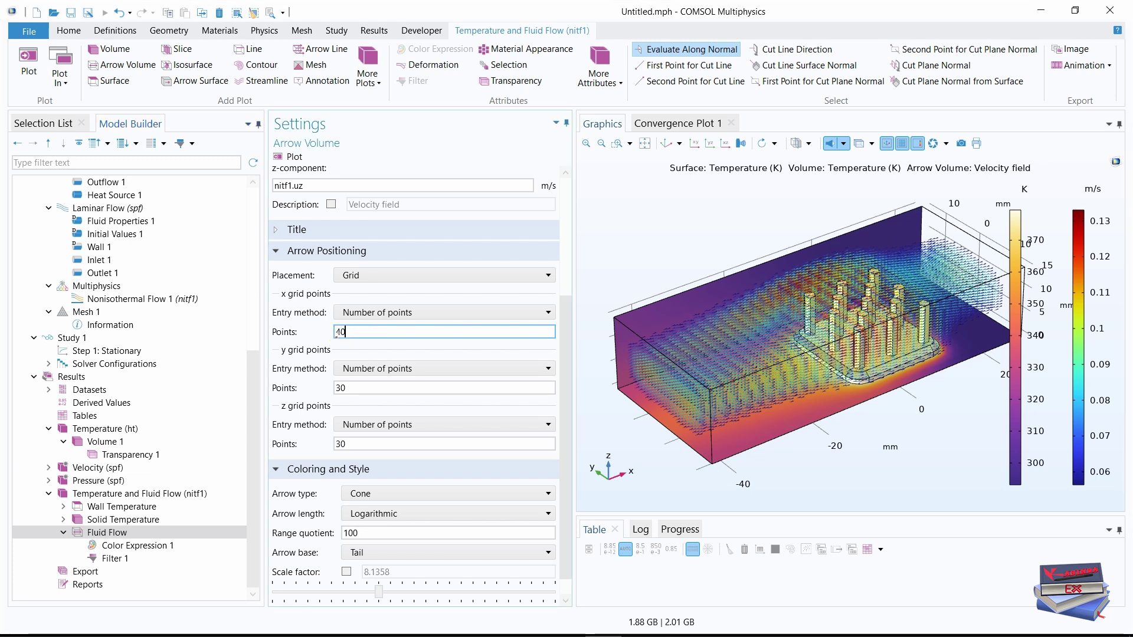
pyautogui.press('Tab')
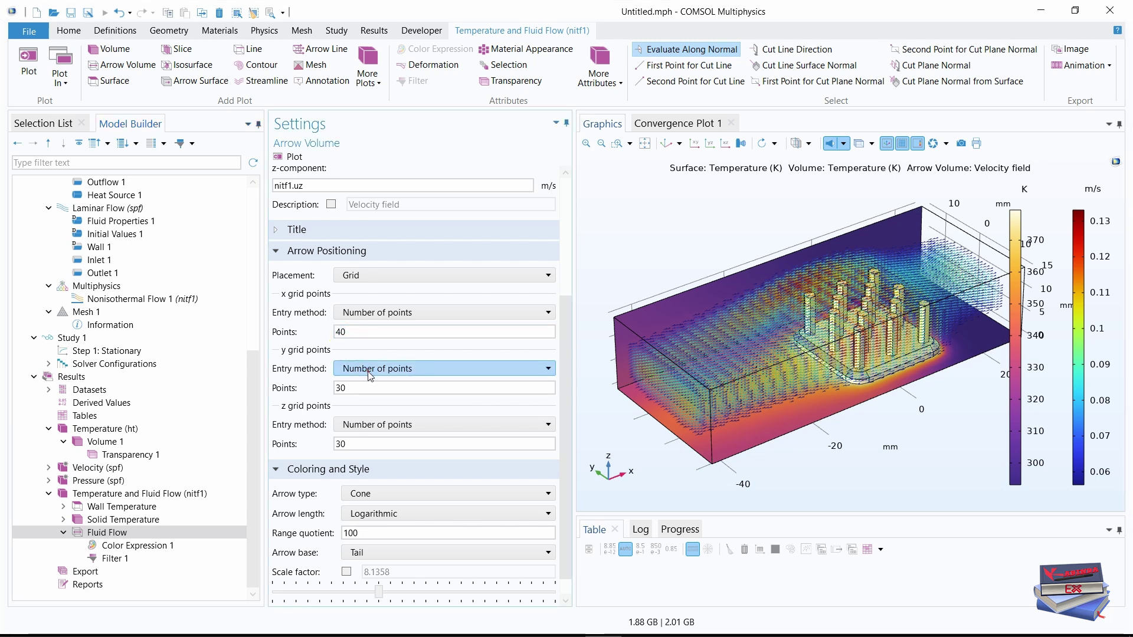
# Step: Set the Fluid Flow arrow volume's y grid points to 20 and define its z grid points by the coordinate 5 mm
pyautogui.moveTo(357, 388); pyautogui.dragTo(318, 394)
pyautogui.write('20')
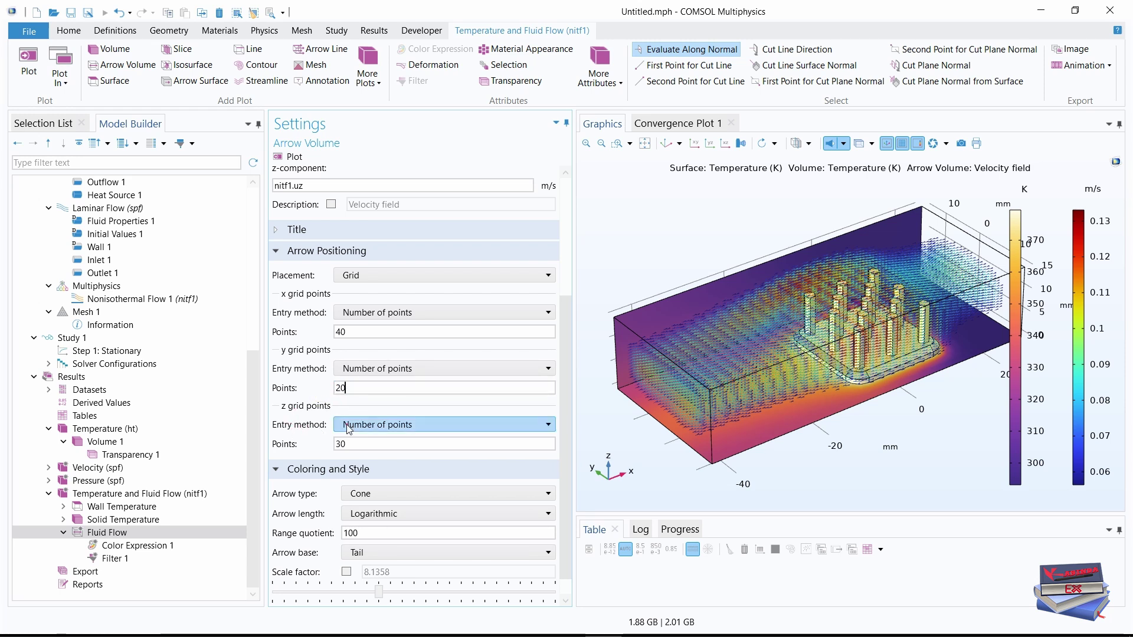
pyautogui.click(382, 424)
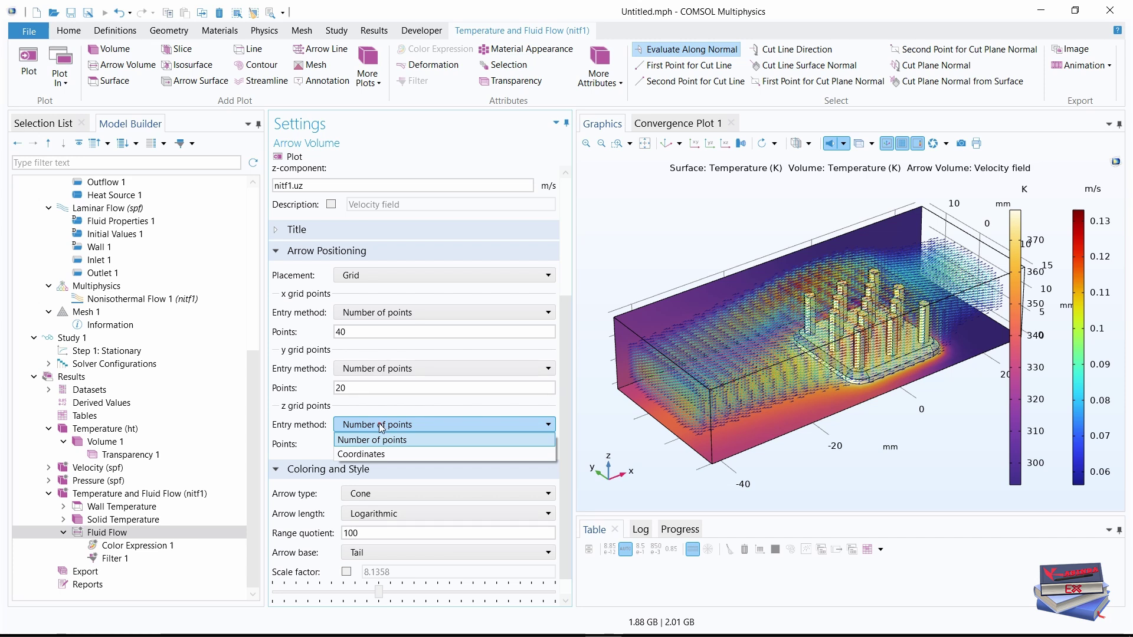
pyautogui.click(357, 454)
pyautogui.click(360, 441)
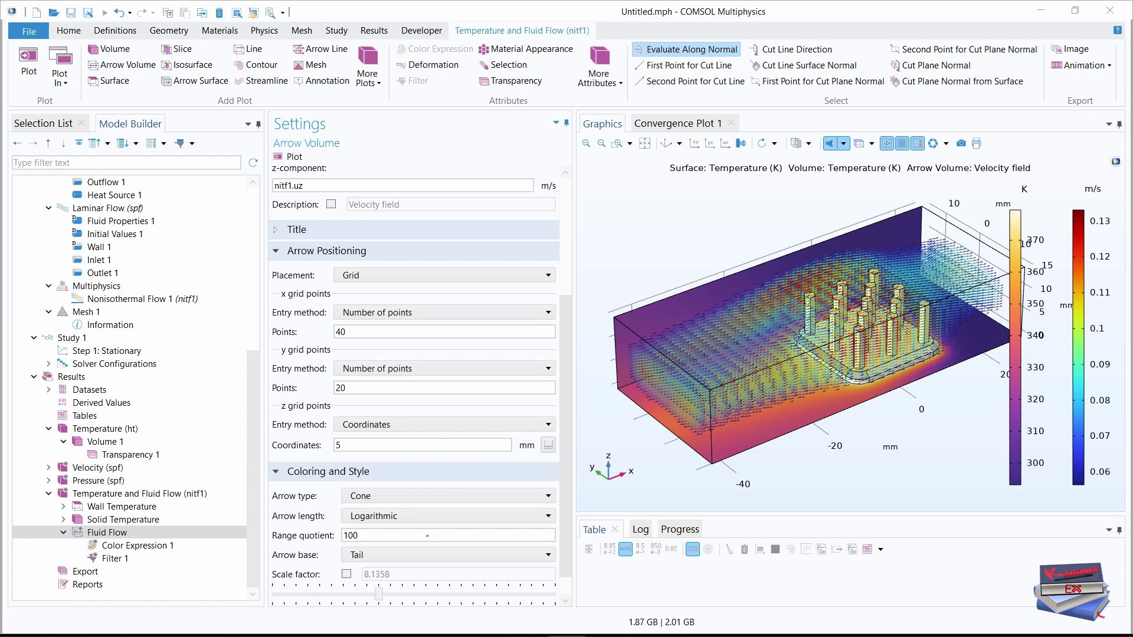
# Step: Set the Fluid Flow filter's logical expression for inclusion to spf.U>0.25*nitf1.Uave and replot the Temperature and Fluid Flow group
pyautogui.click(111, 559)
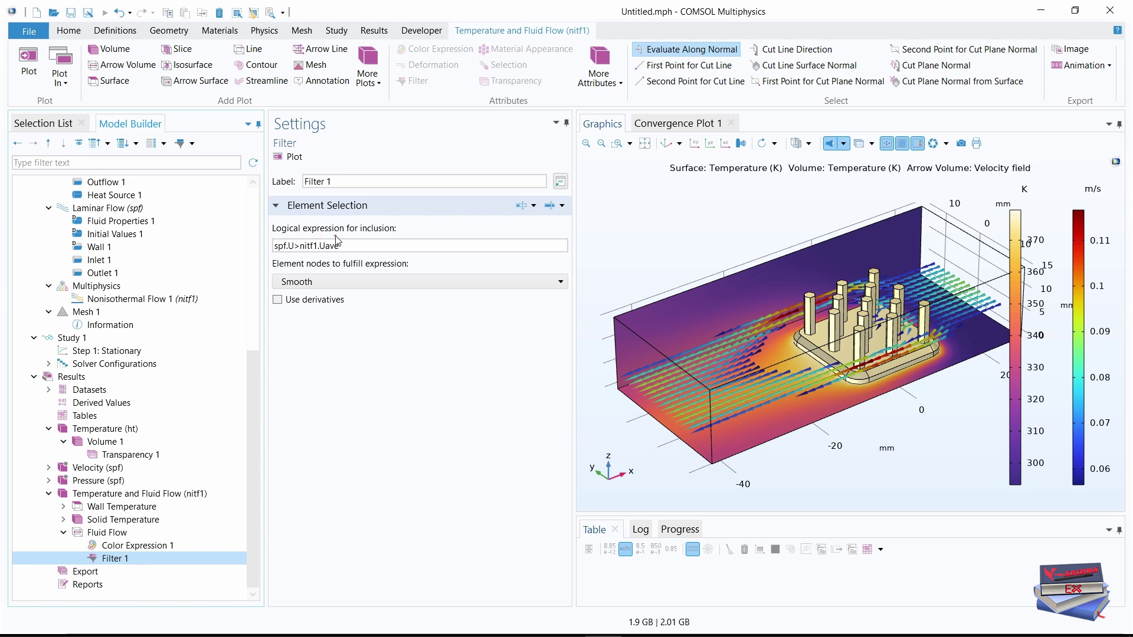
pyautogui.click(378, 246)
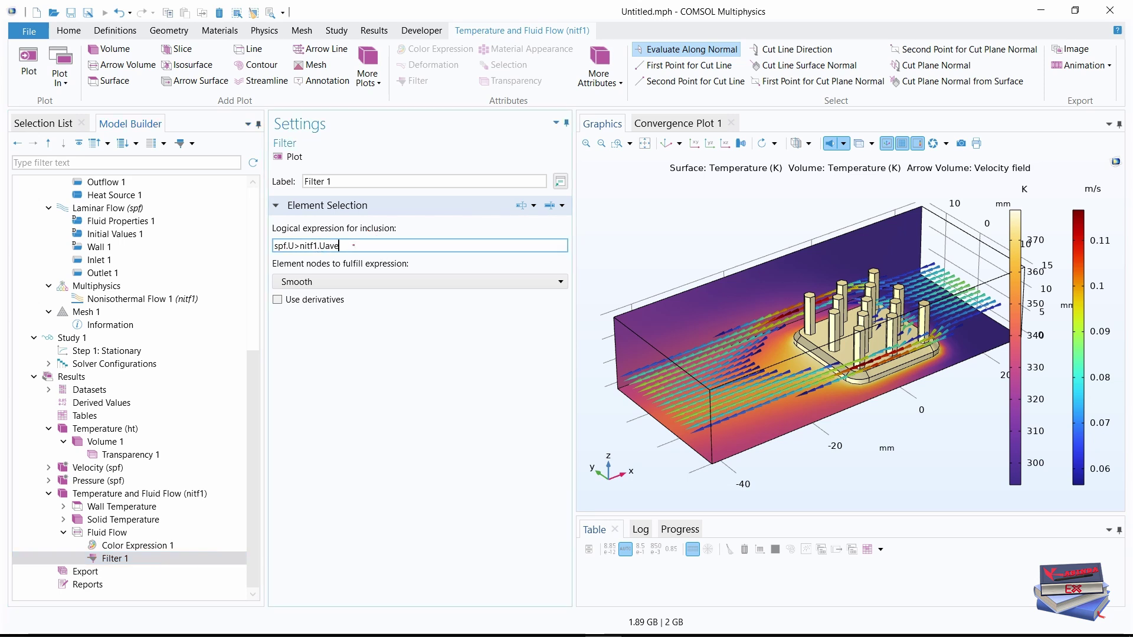
pyautogui.hotkey('ctrl', 'a')
pyautogui.write('spf.U>0.25*nitf1.Uave')
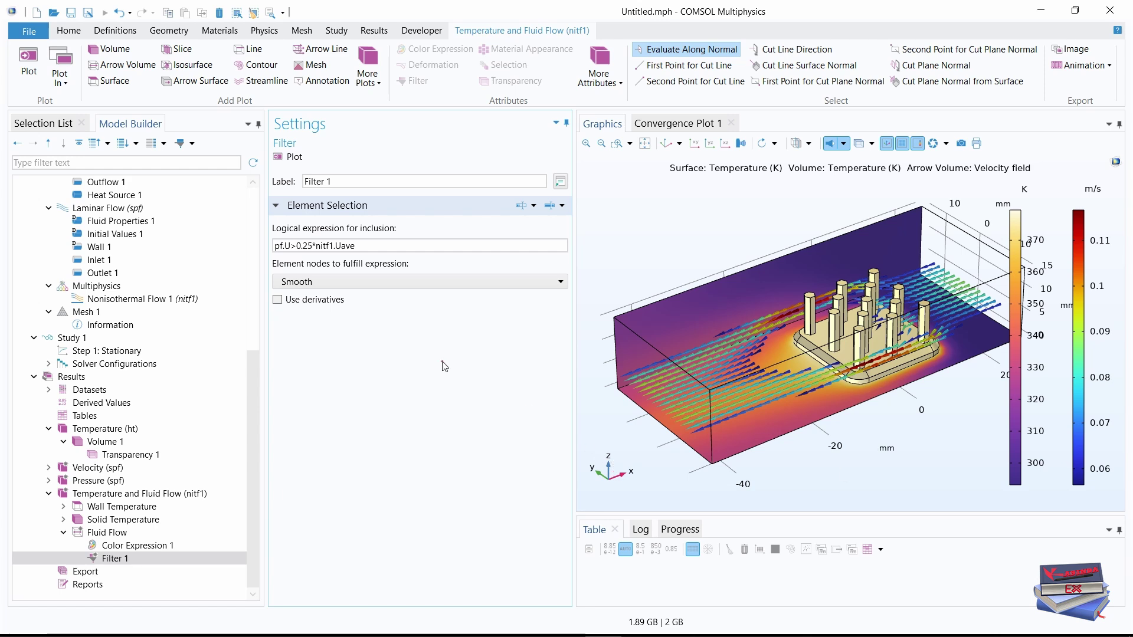
pyautogui.click(28, 59)
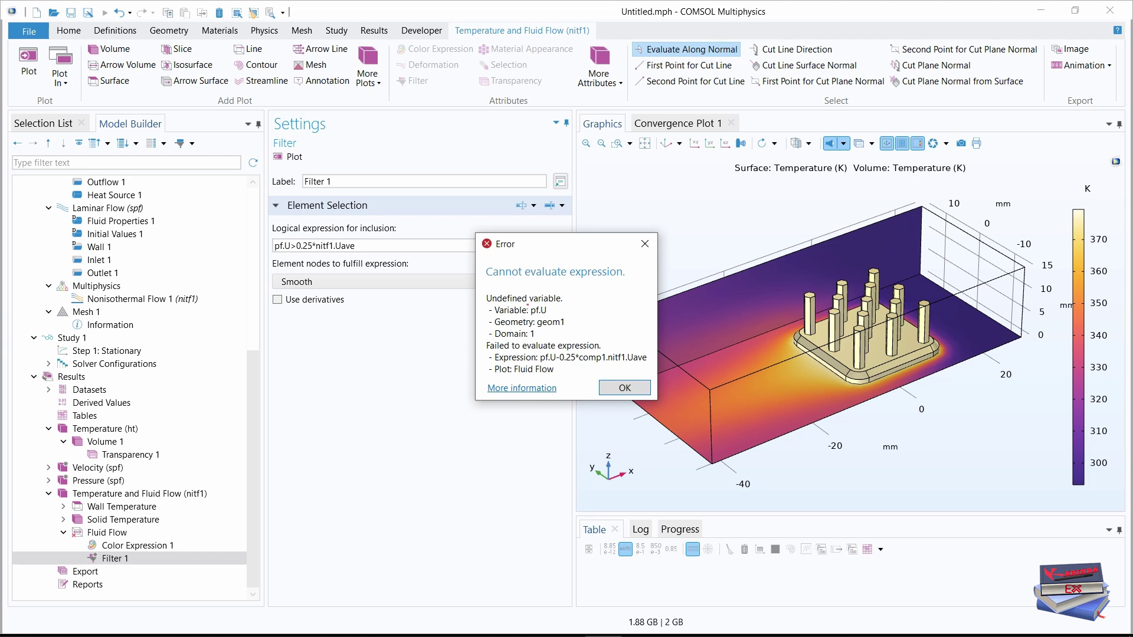
pyautogui.click(613, 394)
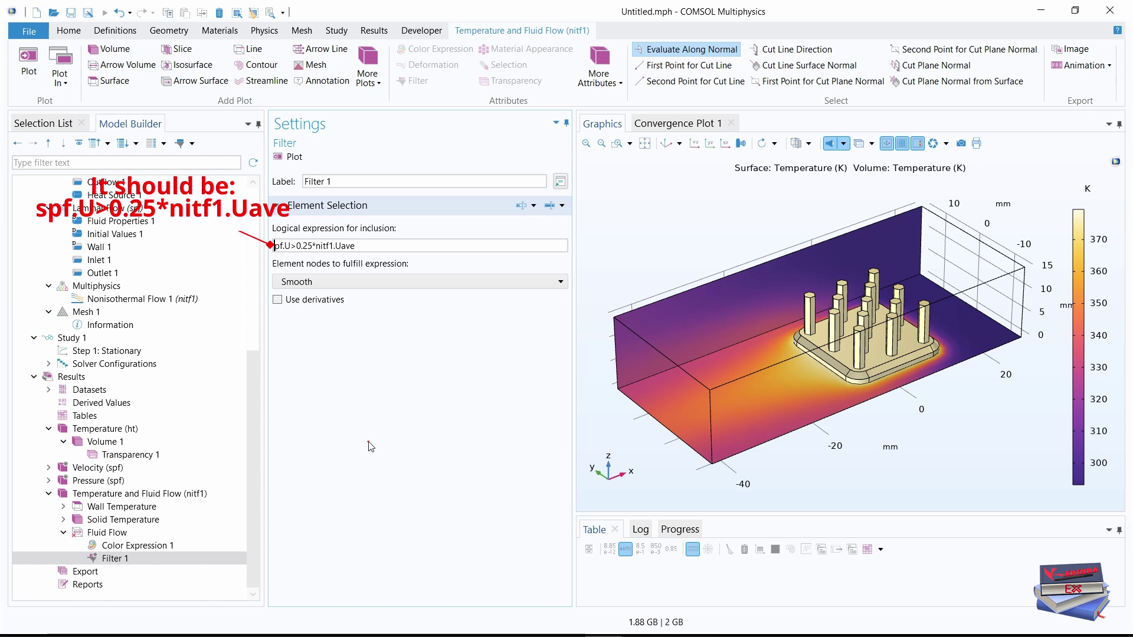
pyautogui.click(275, 245)
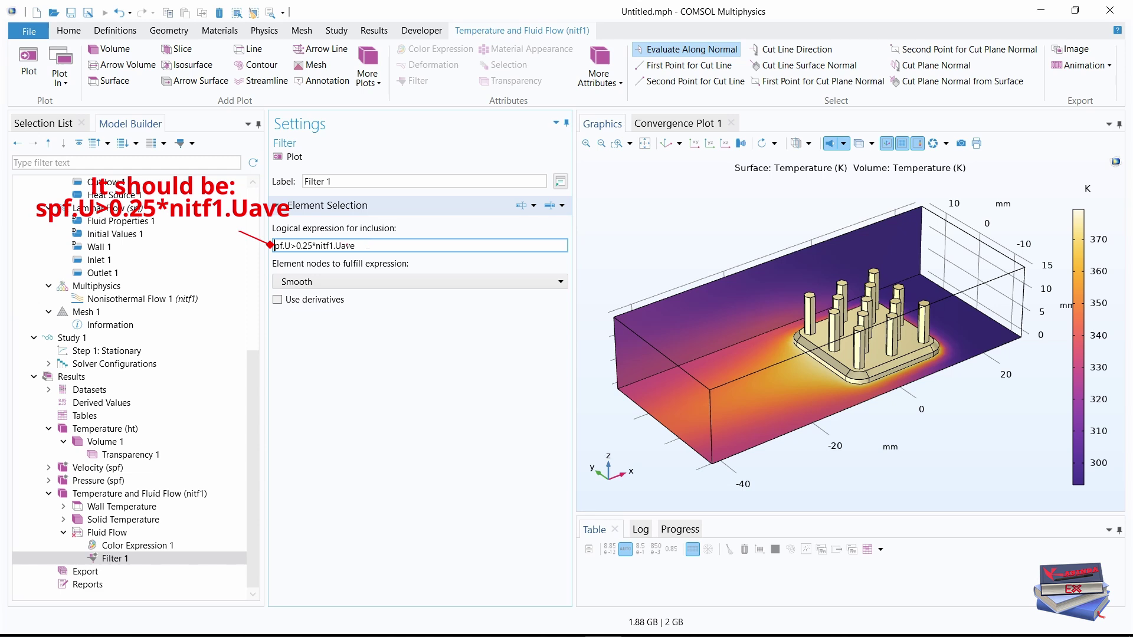
pyautogui.write('s')
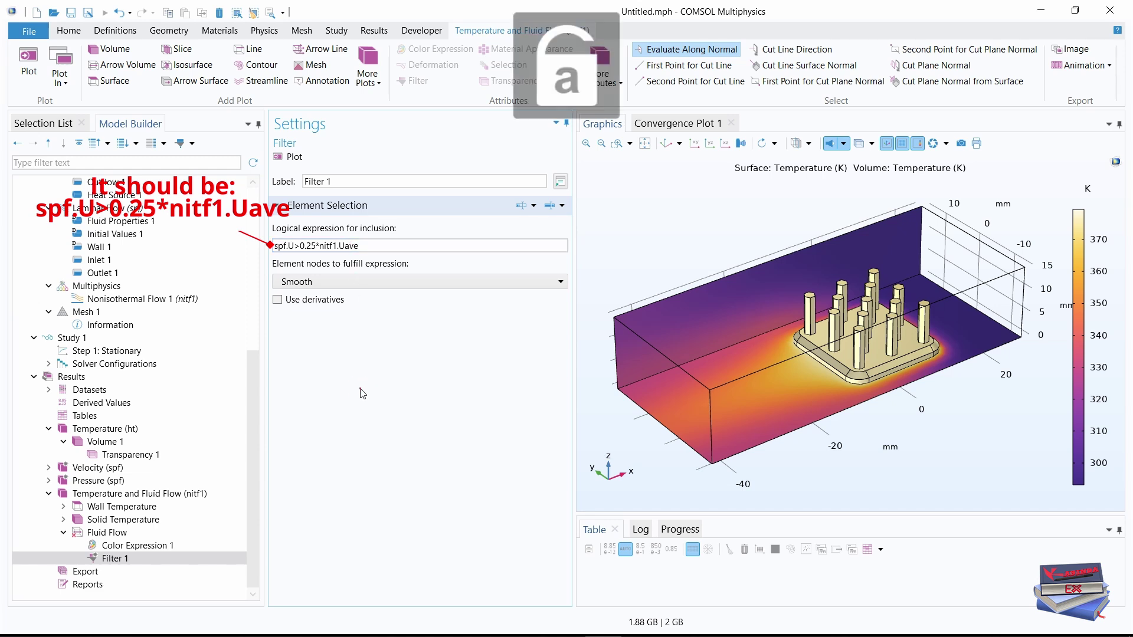
pyautogui.click(57, 76)
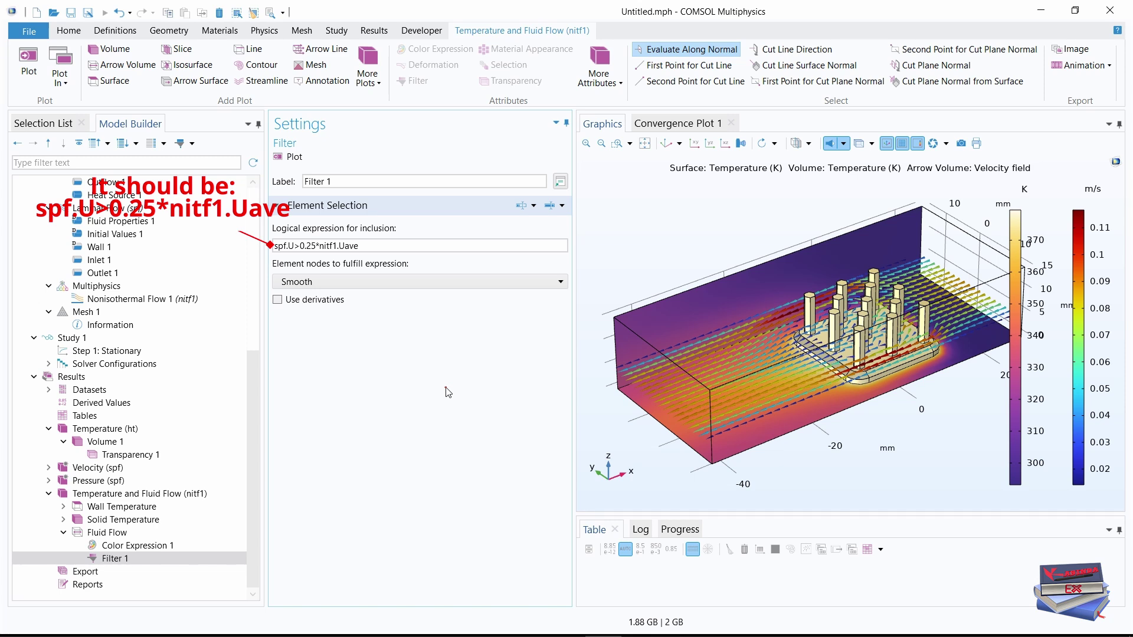
pyautogui.click(643, 147)
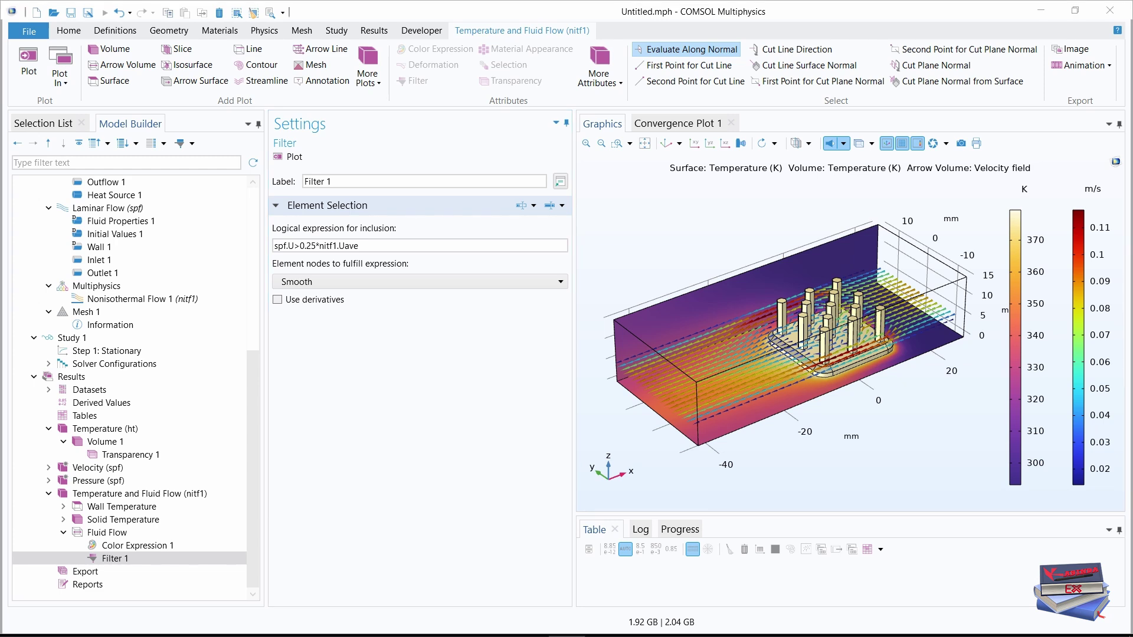
# Step: Add the predefined Energy Balance (ht) evaluation group from Heat Transfer in Solids and Fluids and evaluate it in an enlarged results table
pyautogui.click(71, 33)
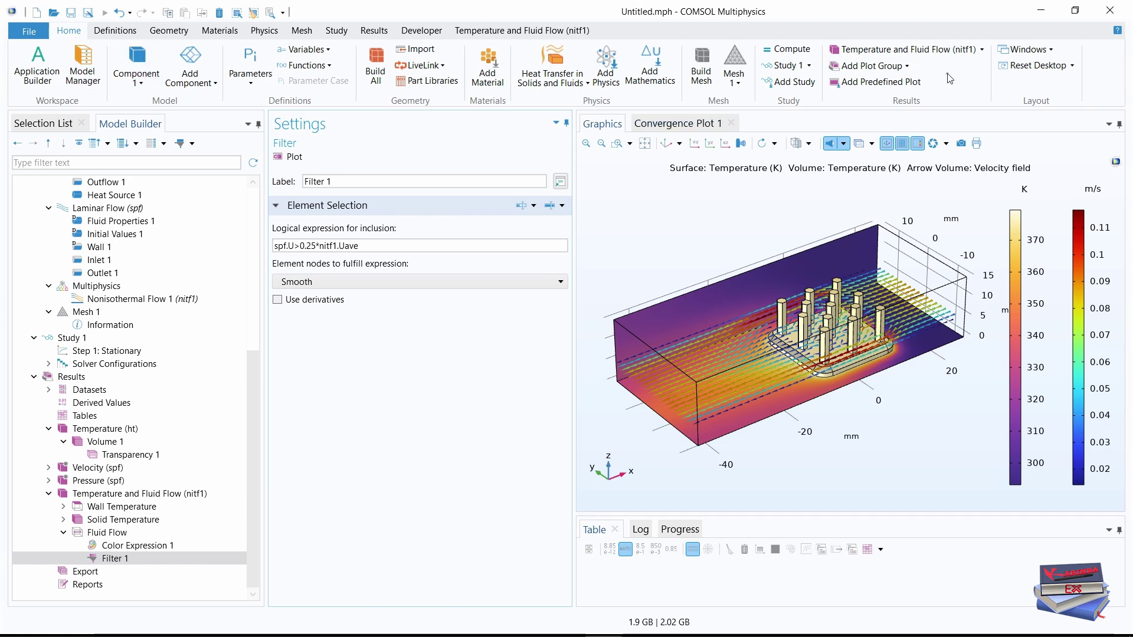
pyautogui.click(1055, 54)
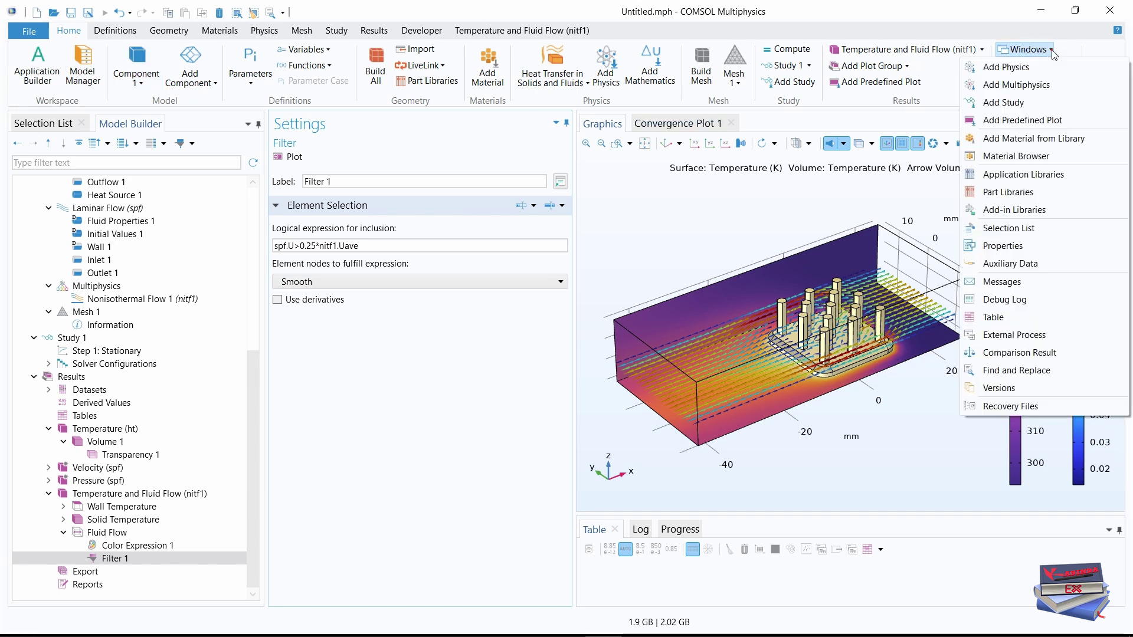
pyautogui.click(1004, 120)
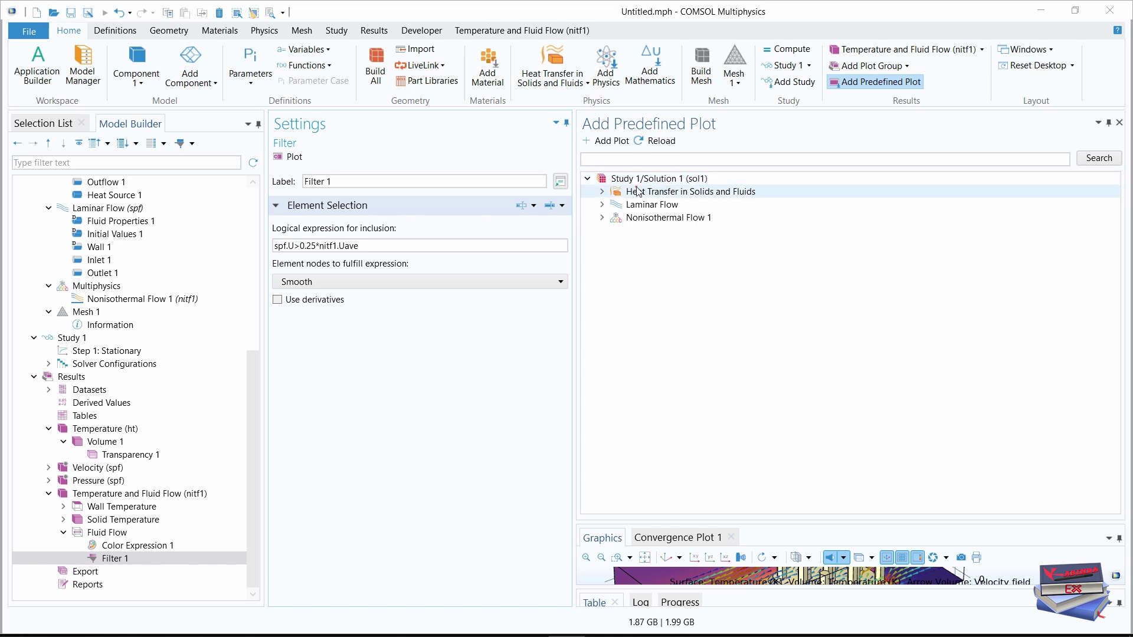
pyautogui.click(601, 191)
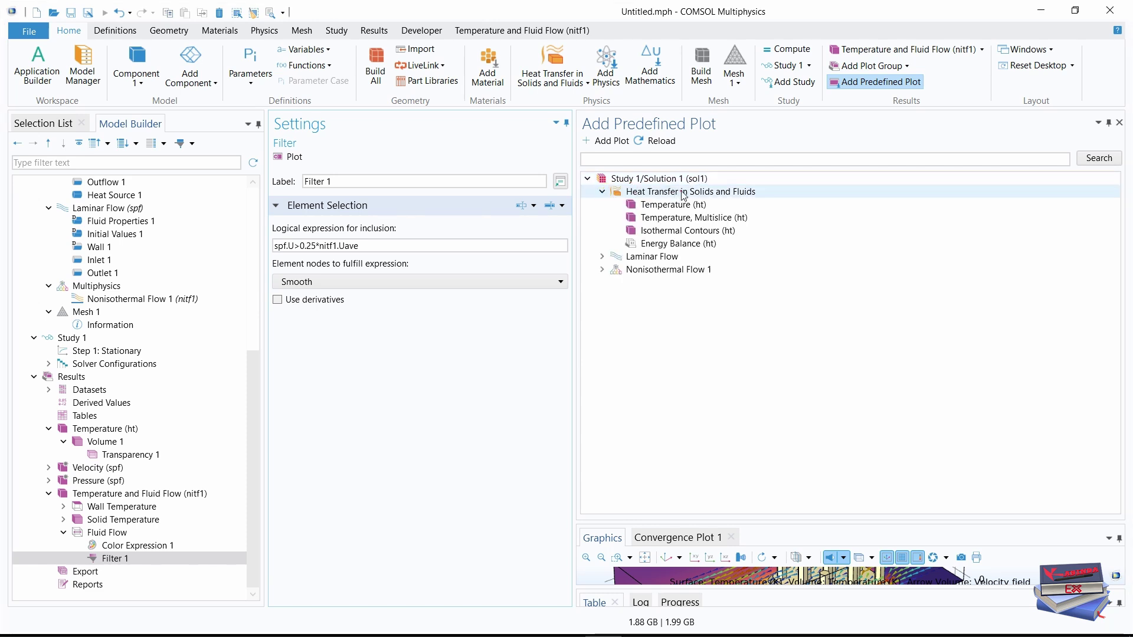
pyautogui.click(659, 245)
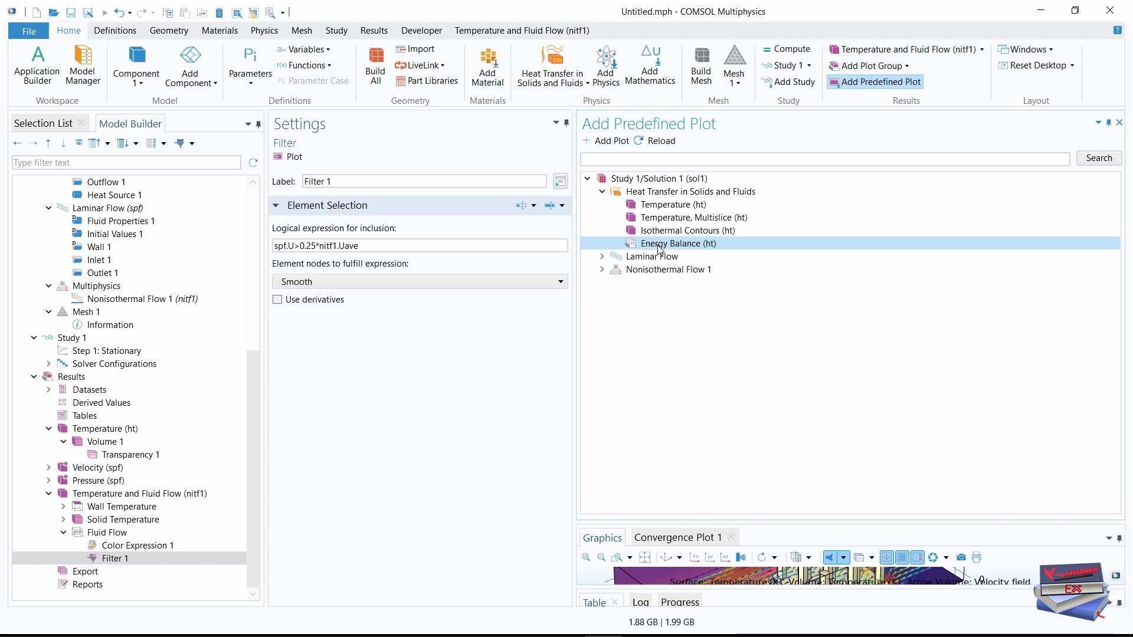
pyautogui.click(611, 145)
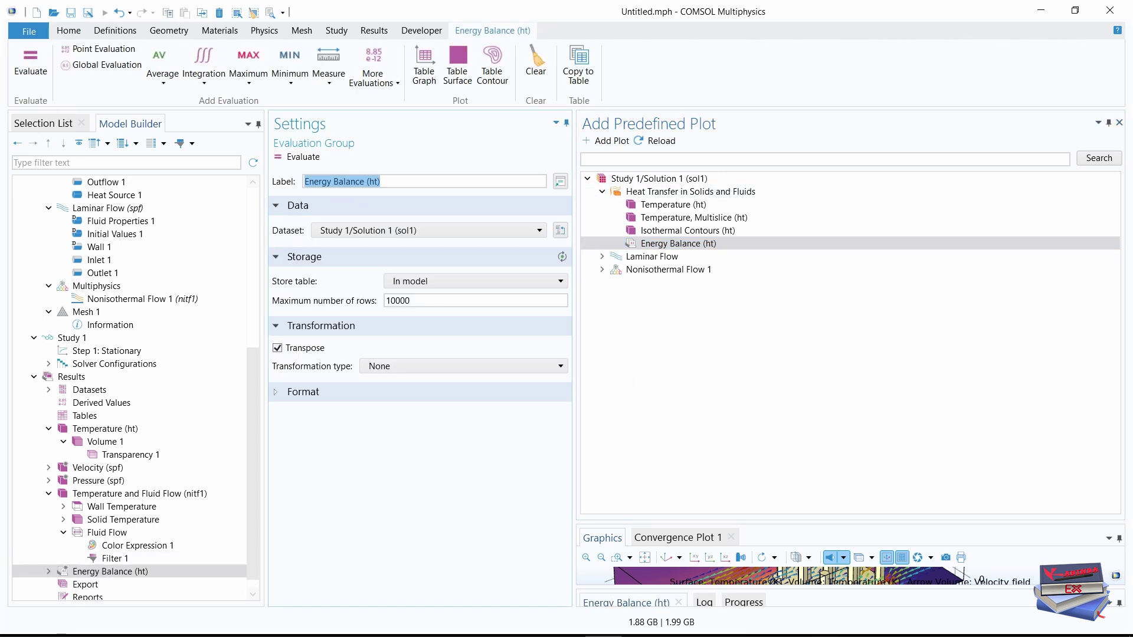
pyautogui.click(1120, 122)
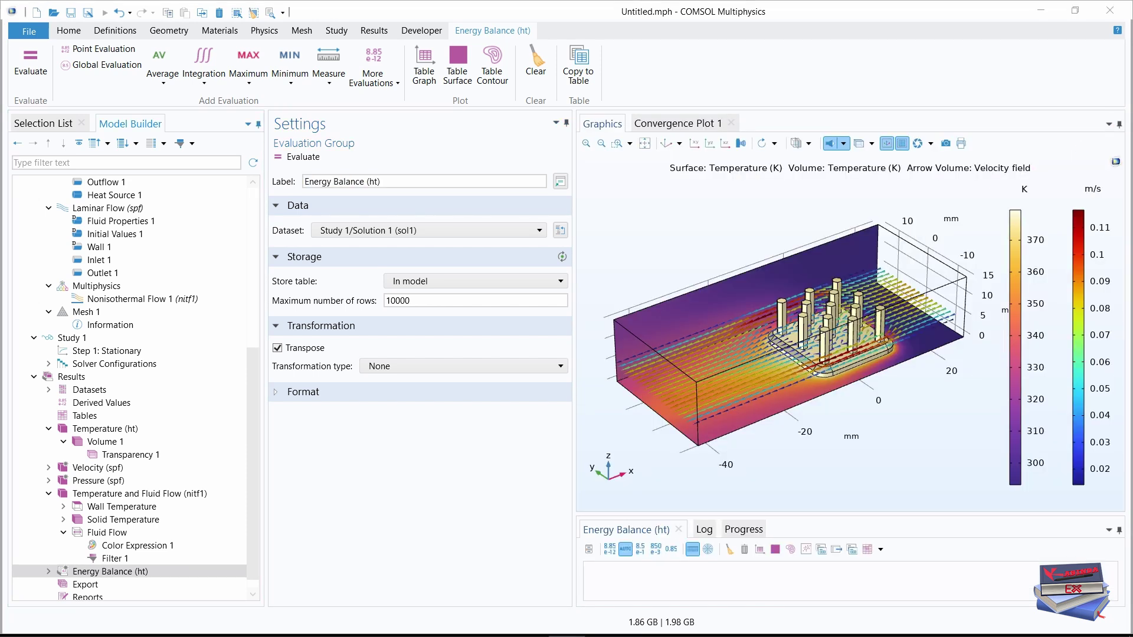
pyautogui.click(302, 157)
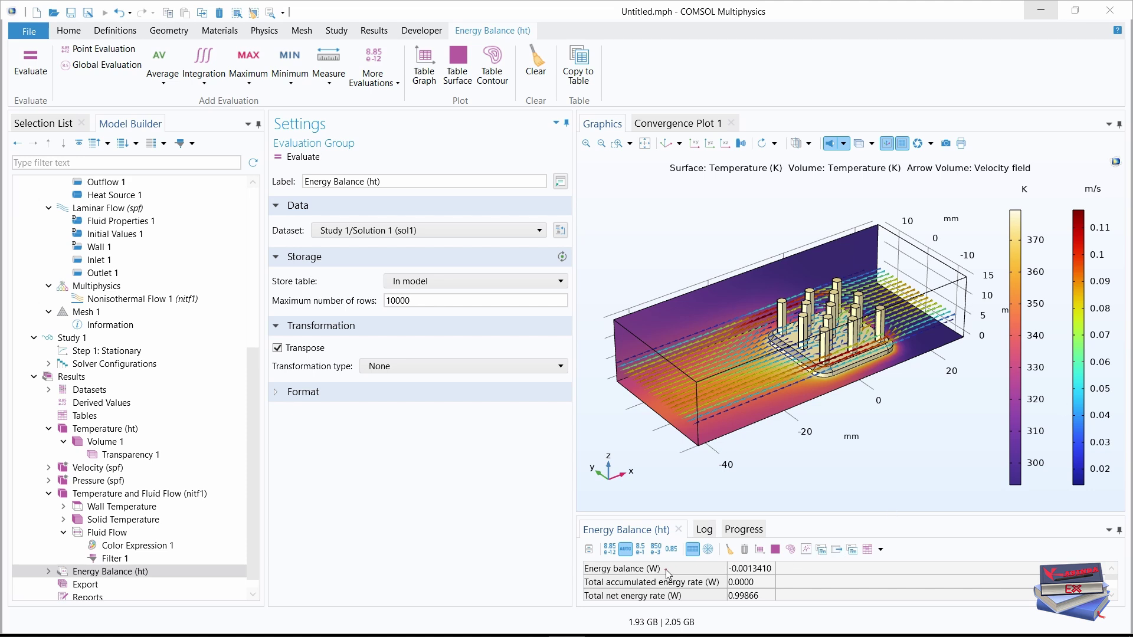
pyautogui.moveTo(725, 515); pyautogui.dragTo(726, 484)
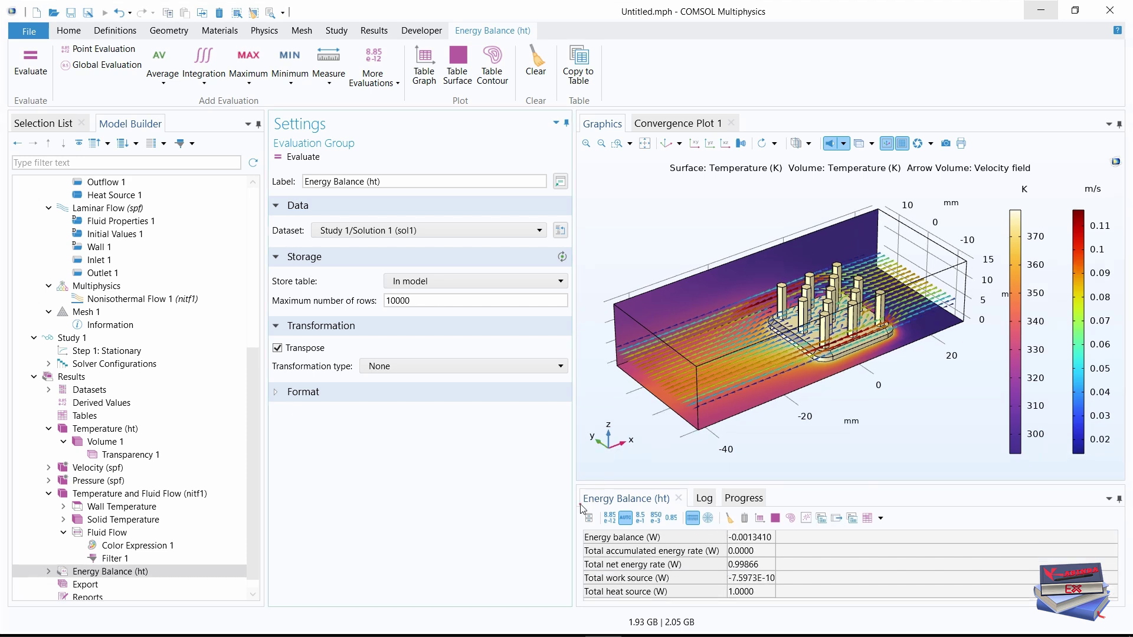